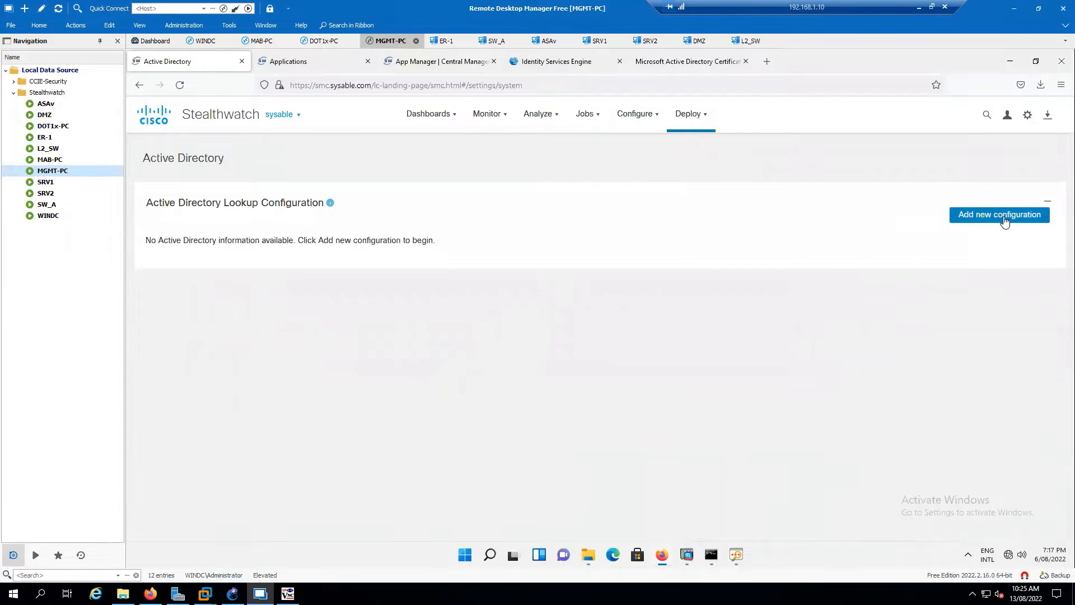
Step: Add a new Active Directory lookup configuration named WINDC-Sysable
click(1002, 216)
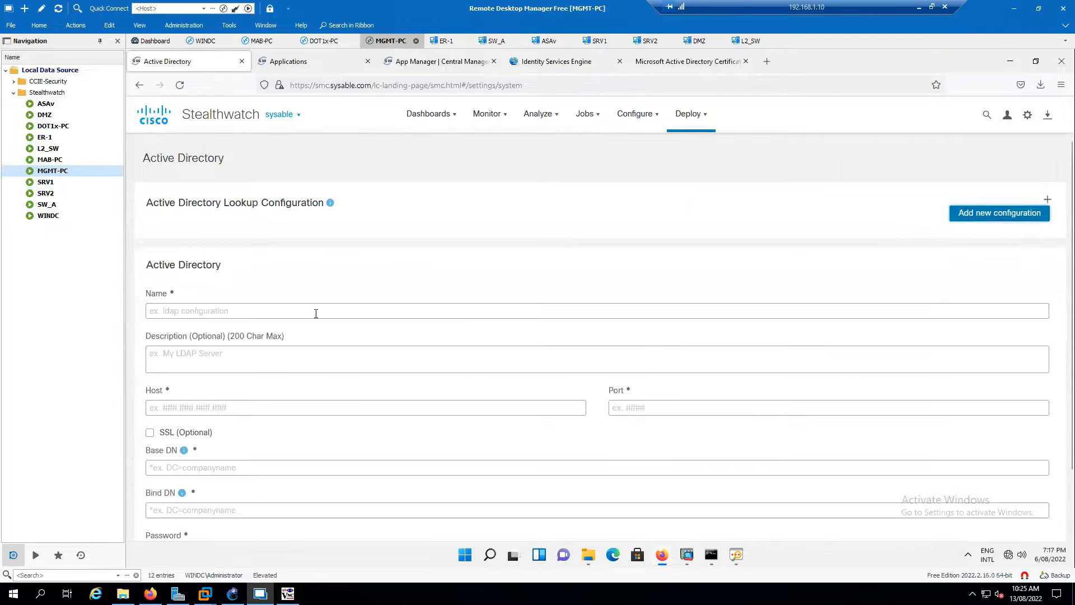
click(328, 310)
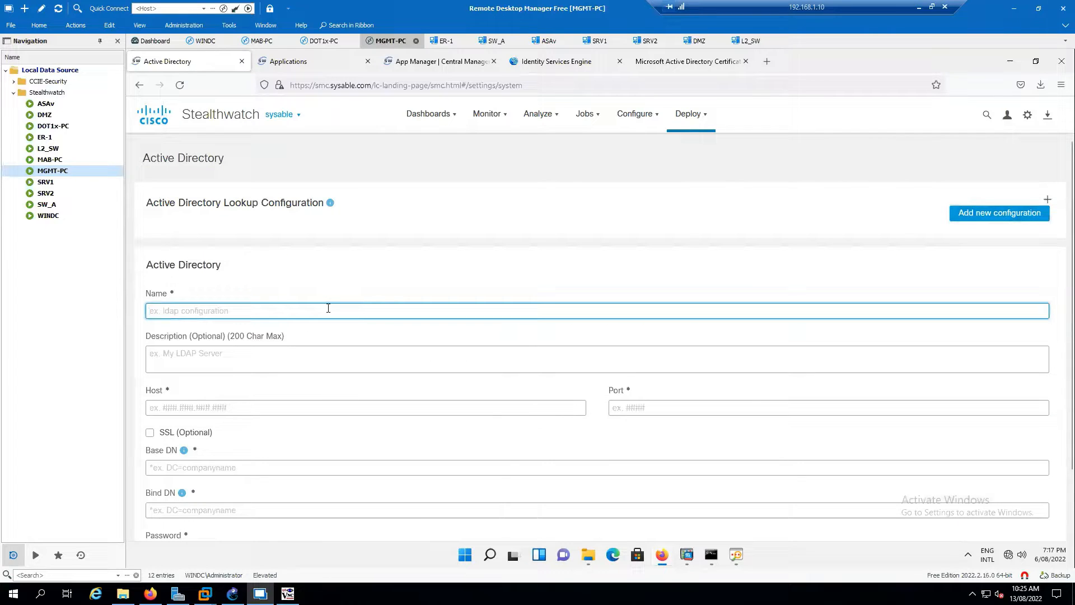
text(WIND)
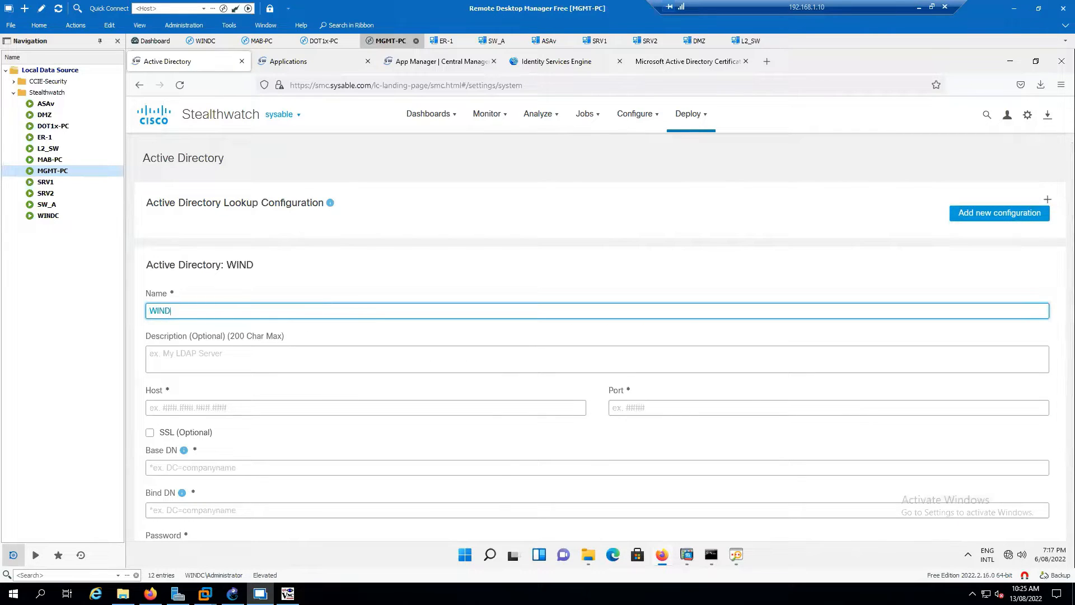
text(C-Sysable)
Step: Set the Active Directory host to 172.16.1.10 and the port to 389
click(259, 409)
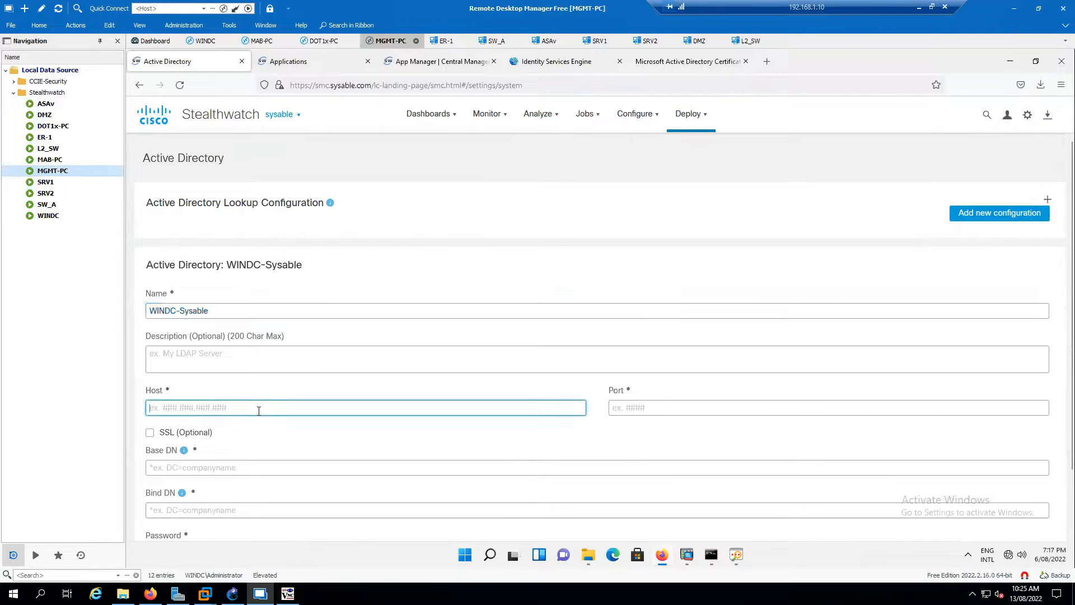
text(172.16.1.10)
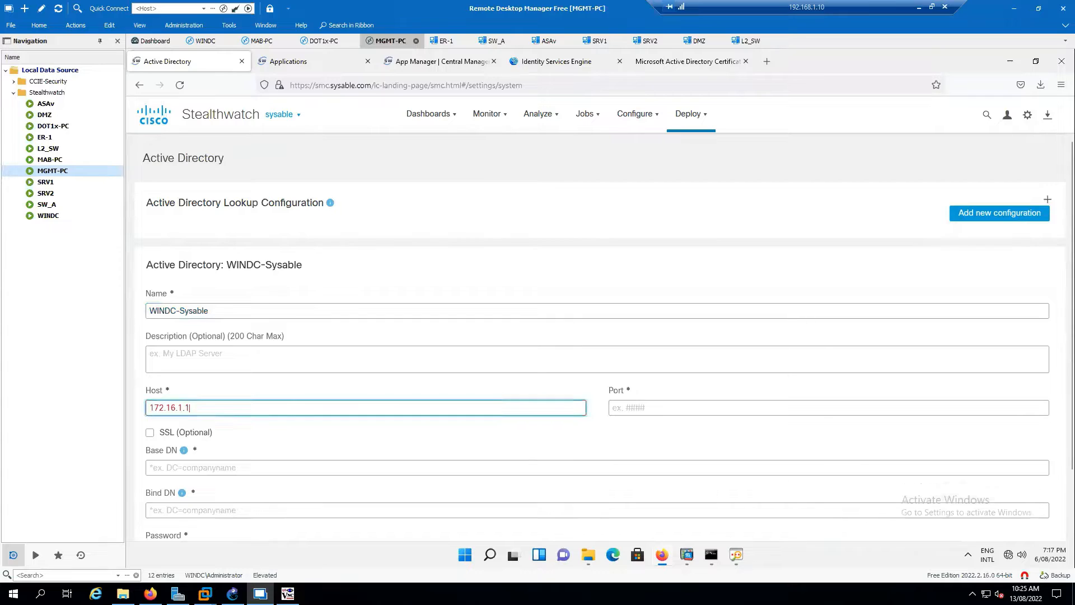
key(Tab)
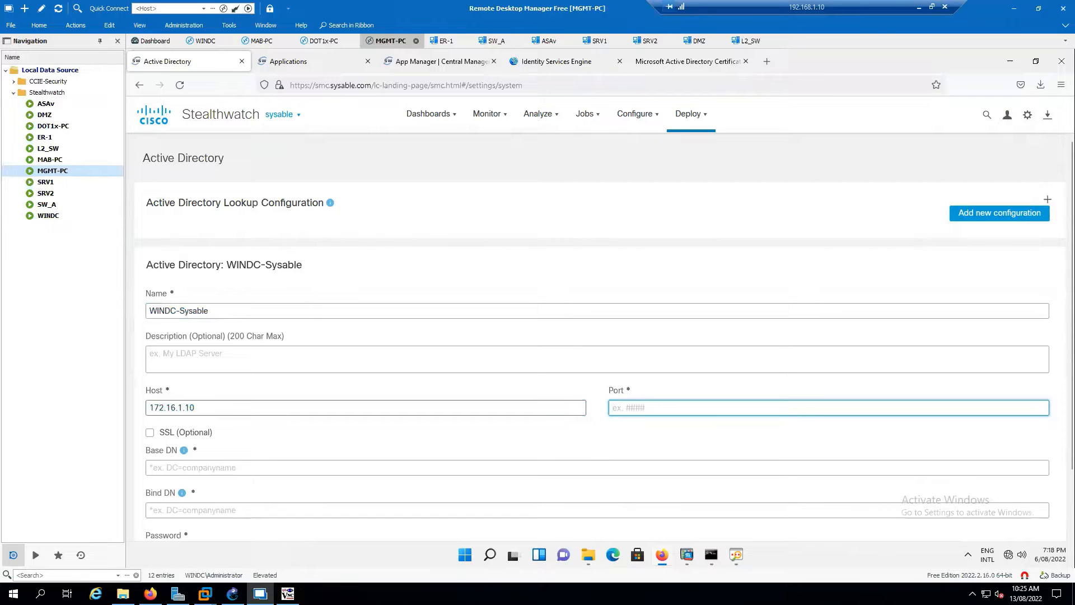
text(389)
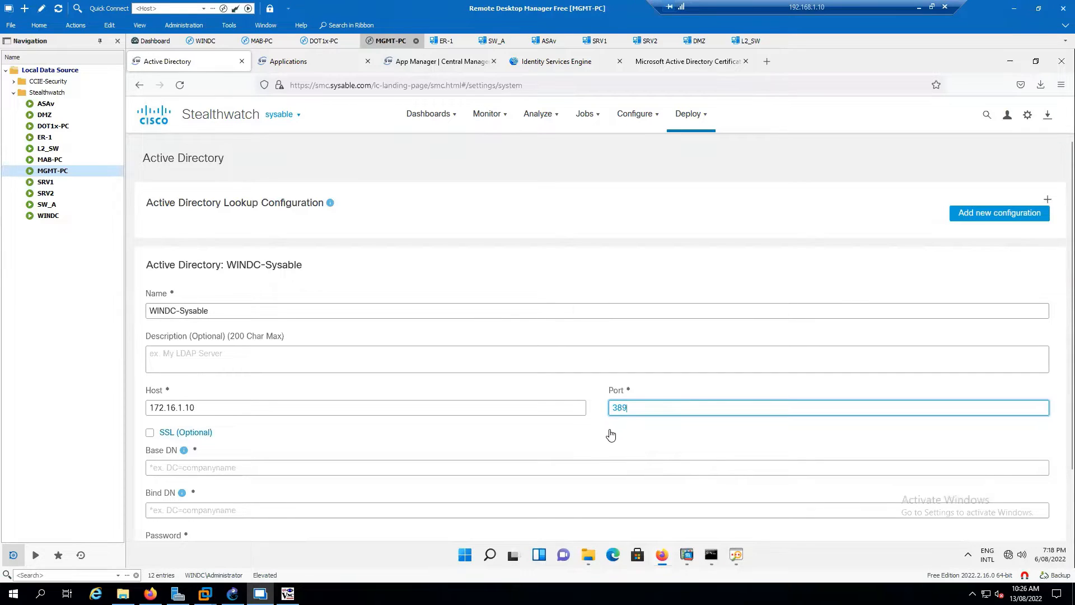
scroll(618, 431, down, 2)
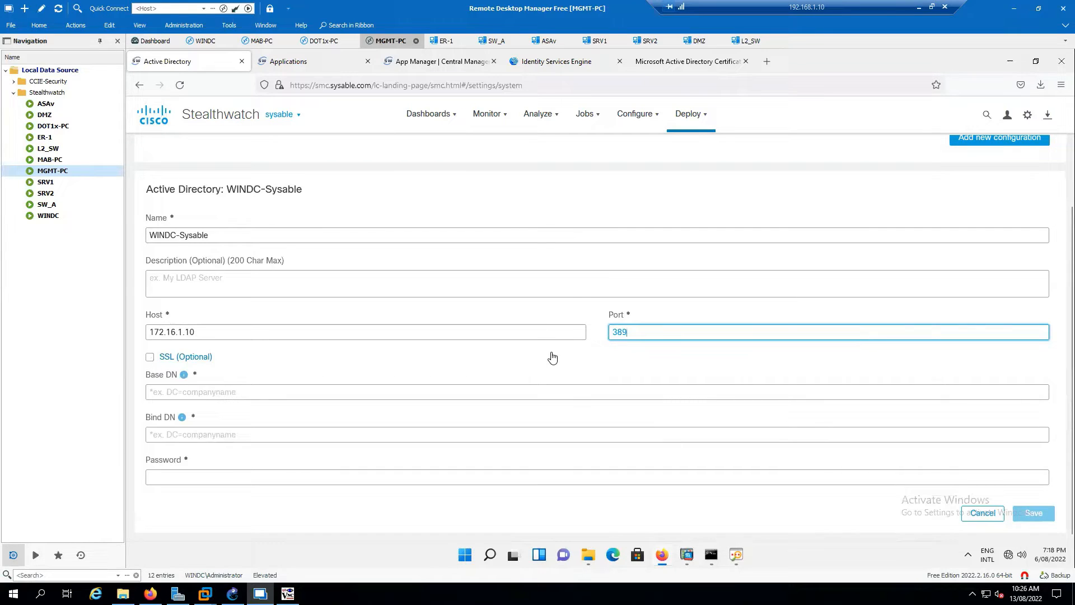
click(149, 358)
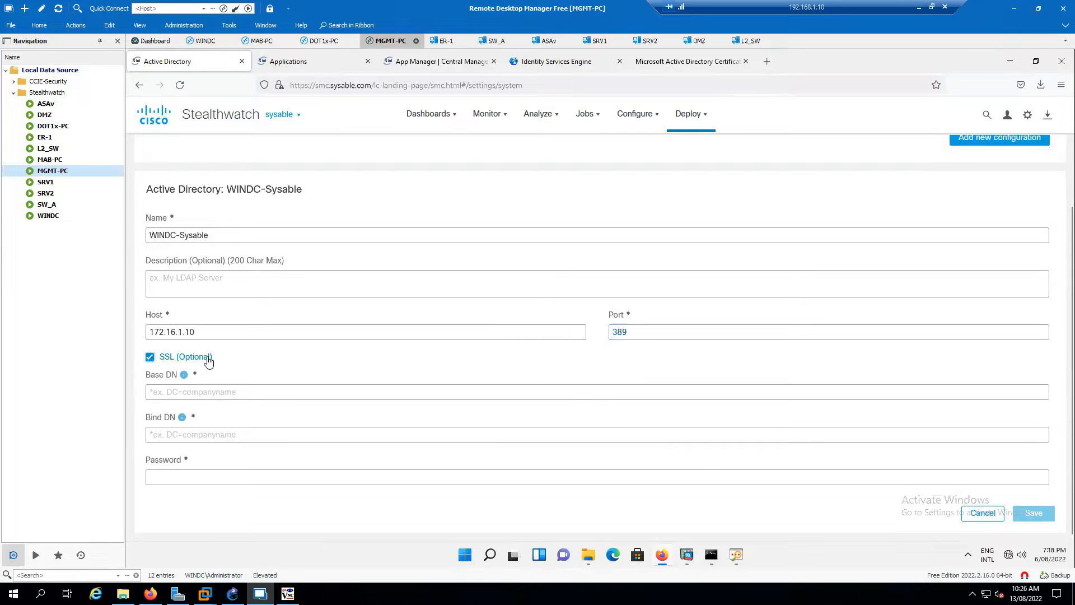
click(150, 358)
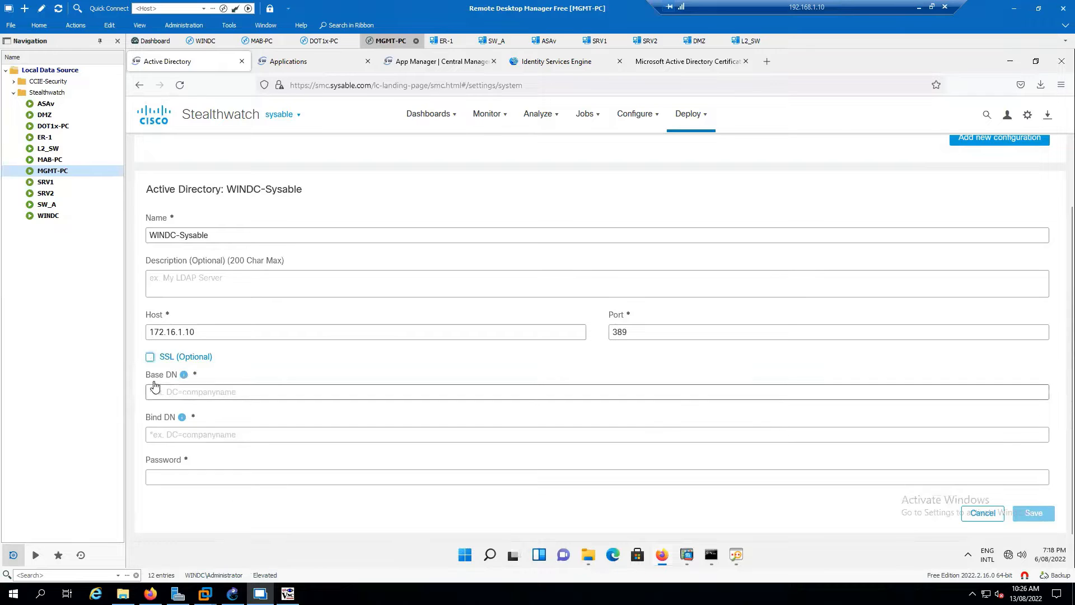
Step: Switch to the KL-1 TightVNC session and look back through the terminal's Nmap output to the start of the 172.16.1.10 scan
click(288, 594)
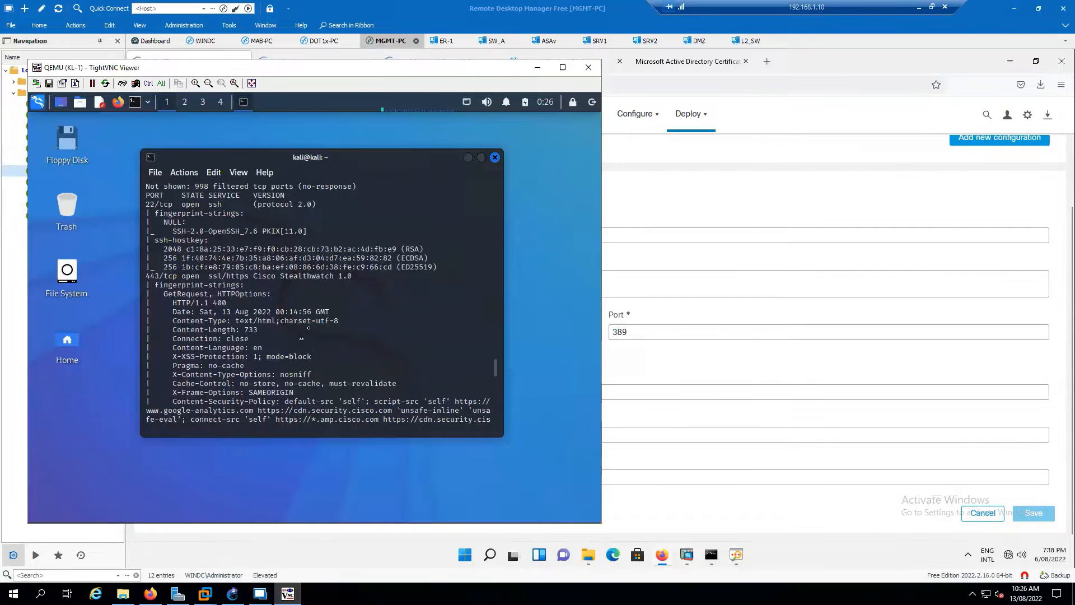
scroll(322, 328, up, 4)
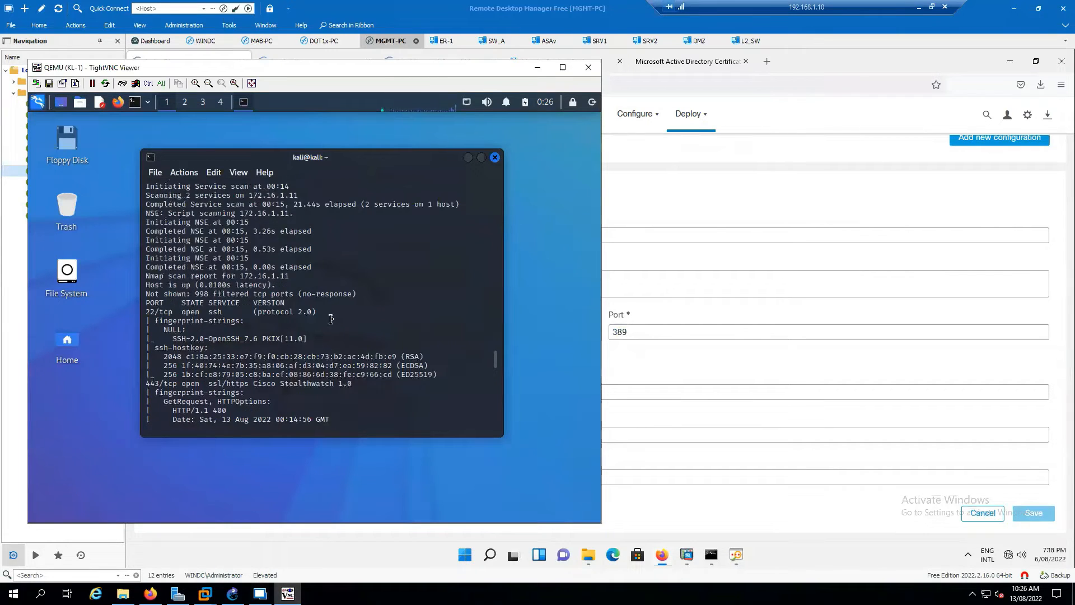
scroll(331, 319, up, 9)
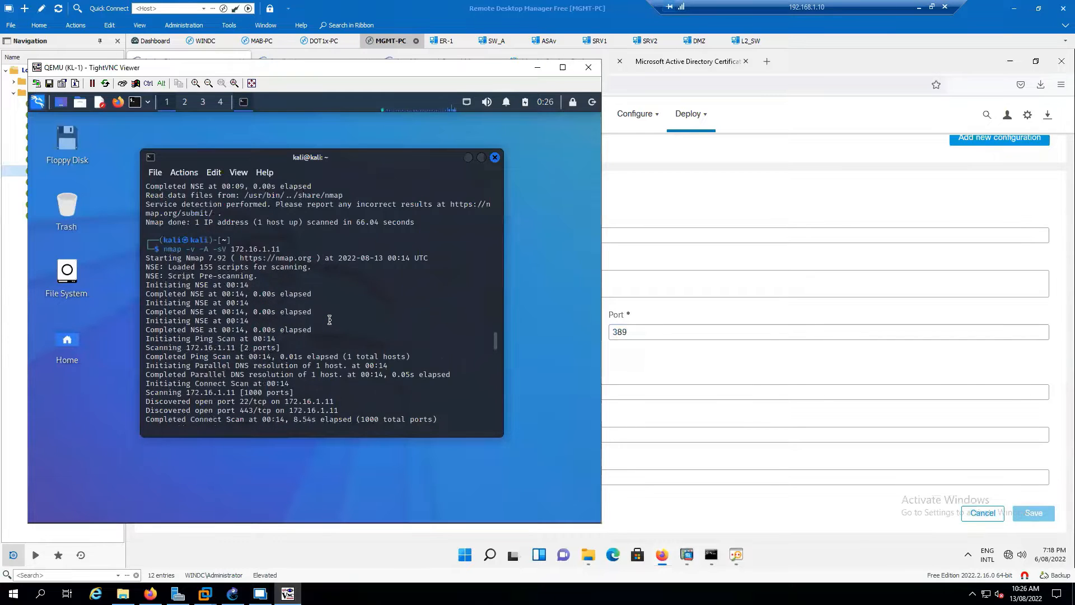
scroll(329, 319, up, 9)
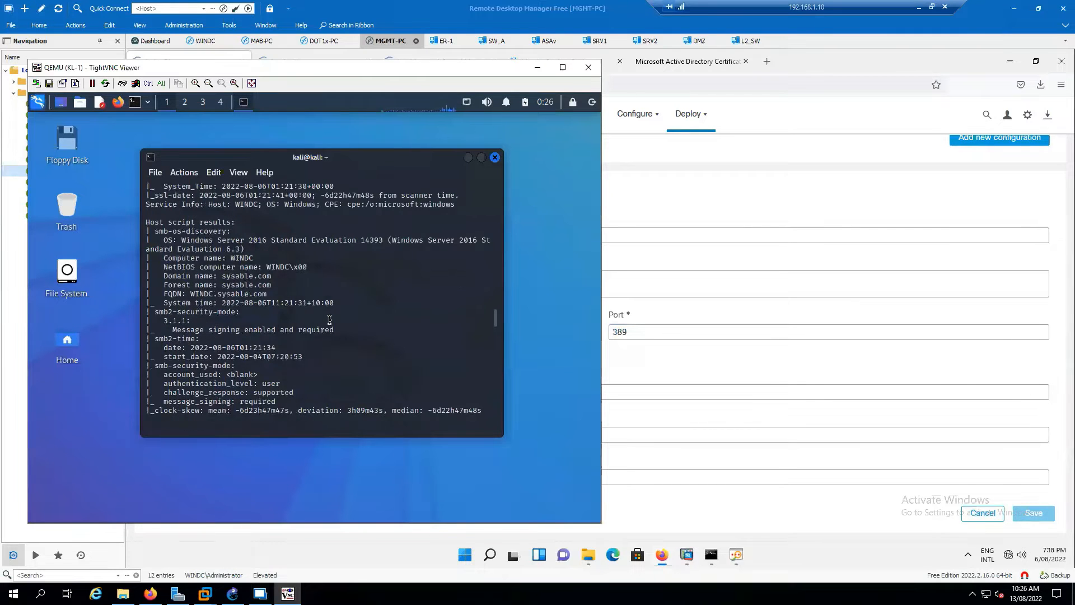
scroll(330, 319, up, 6)
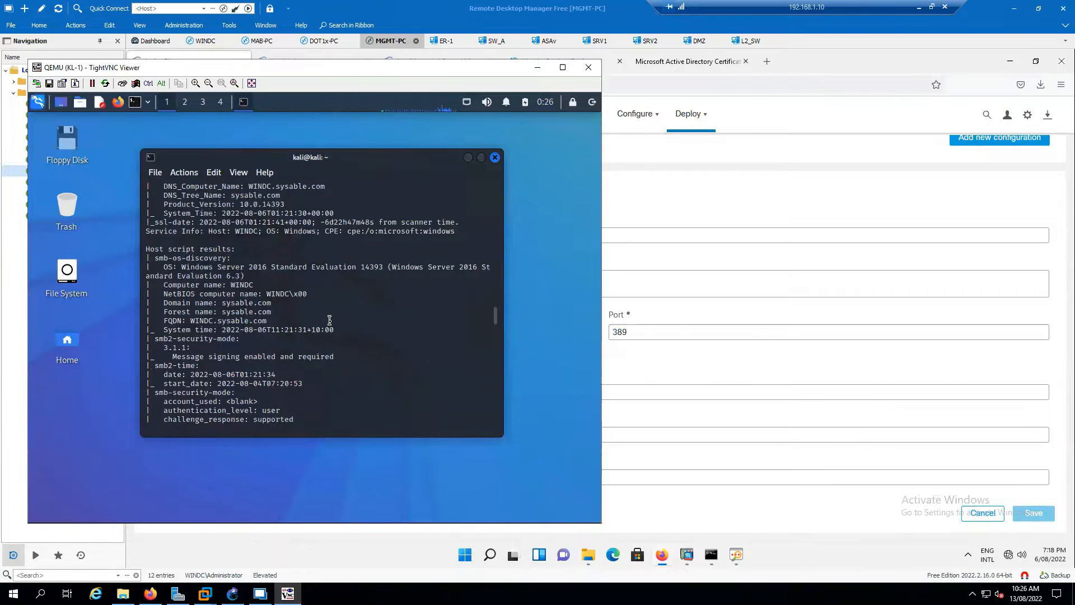
scroll(329, 320, up, 2)
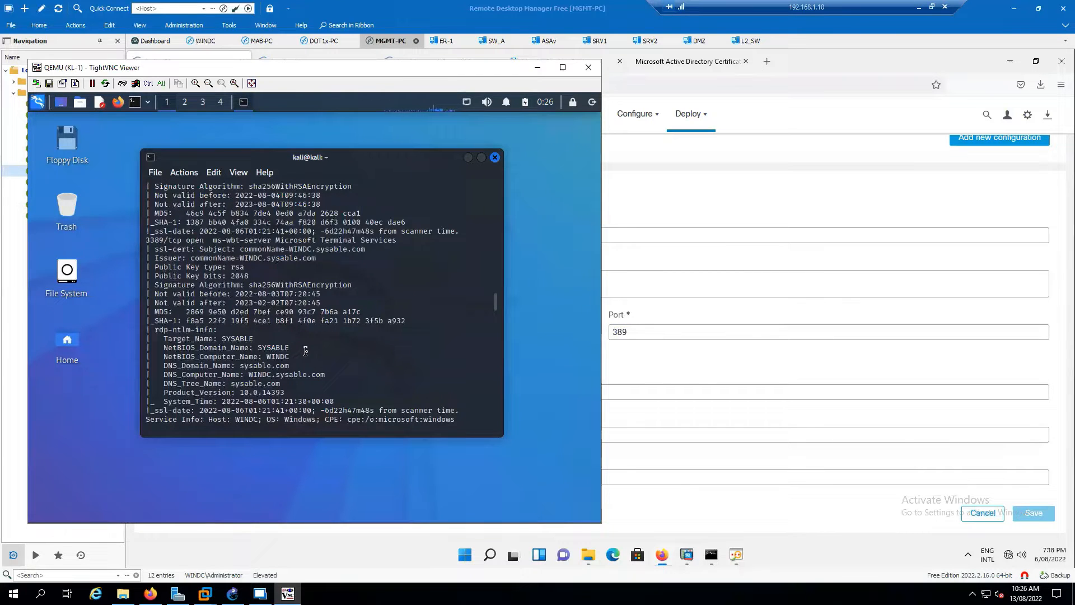
scroll(308, 349, up, 3)
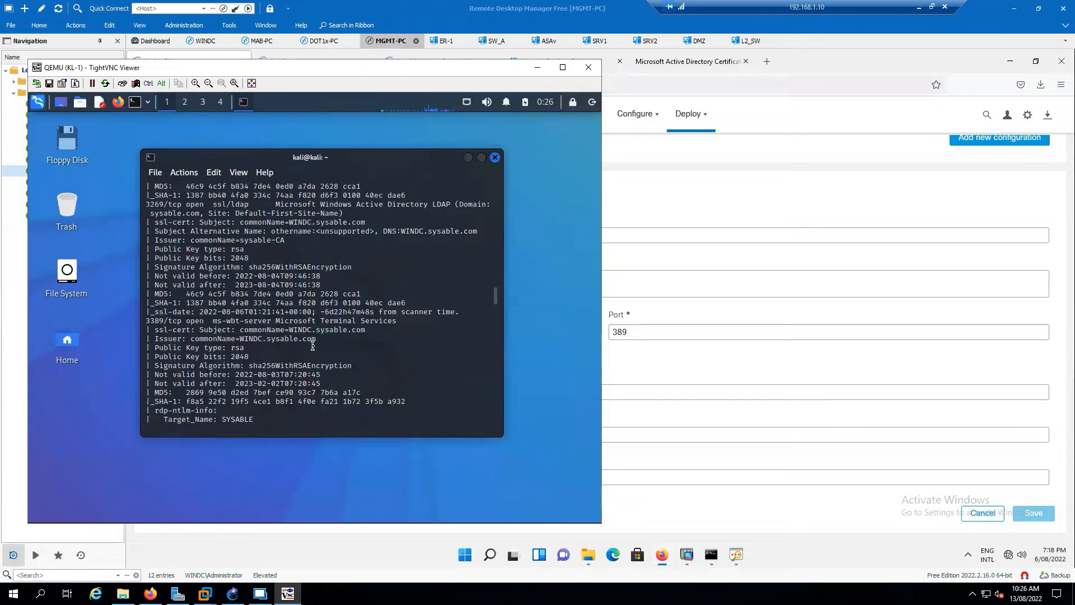
scroll(336, 338, up, 1)
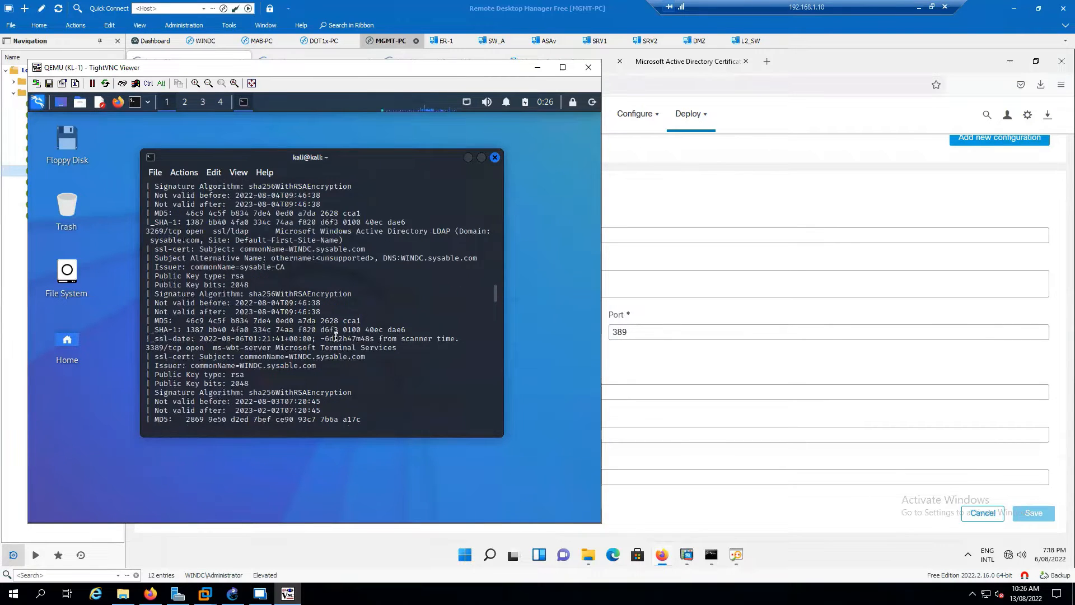
scroll(336, 338, up, 1)
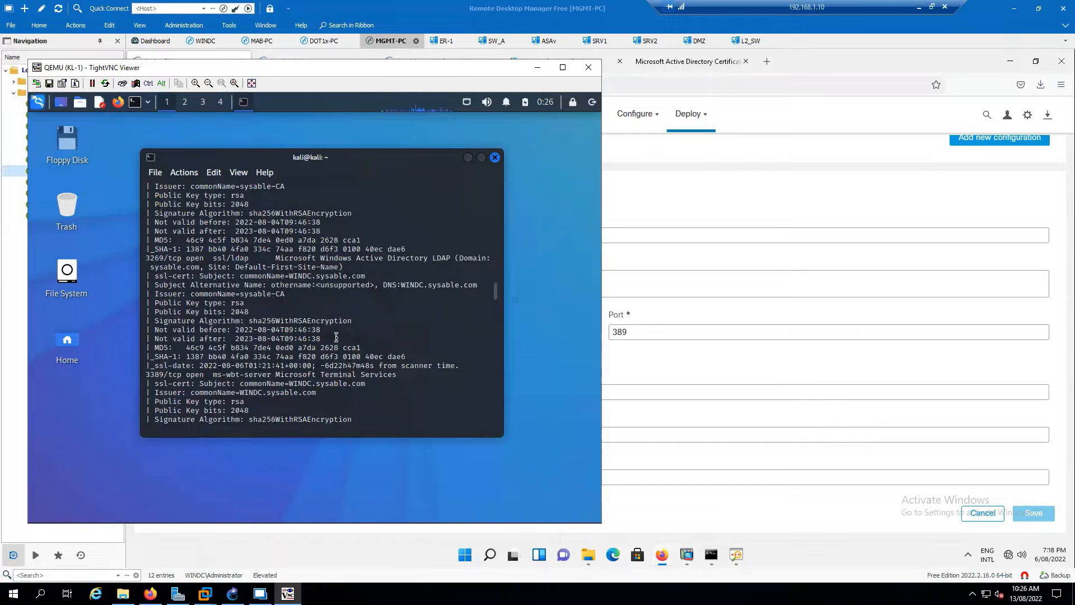
scroll(336, 337, up, 4)
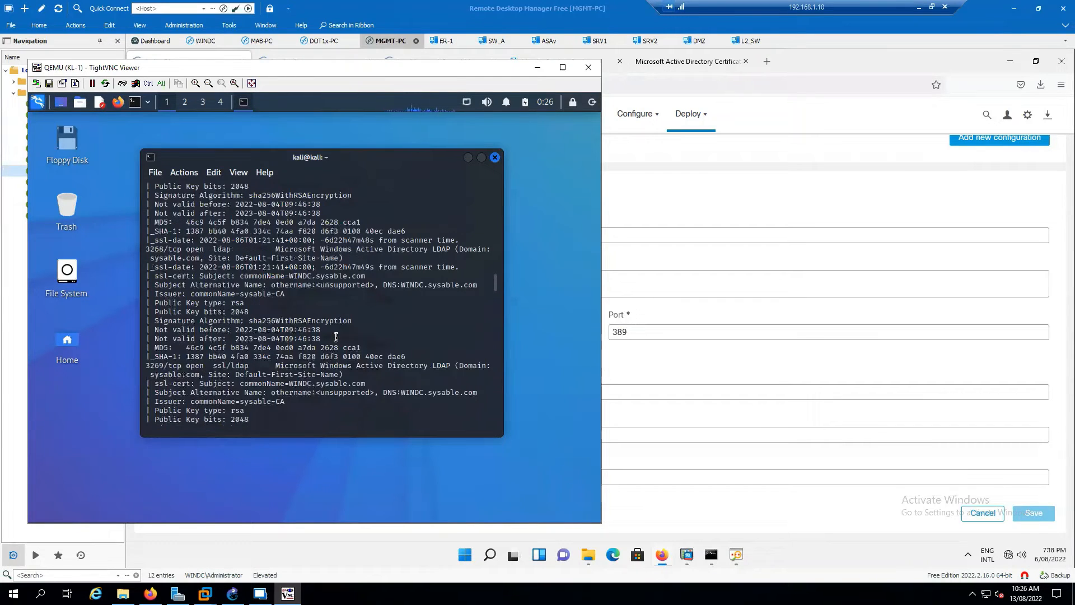
scroll(336, 337, up, 4)
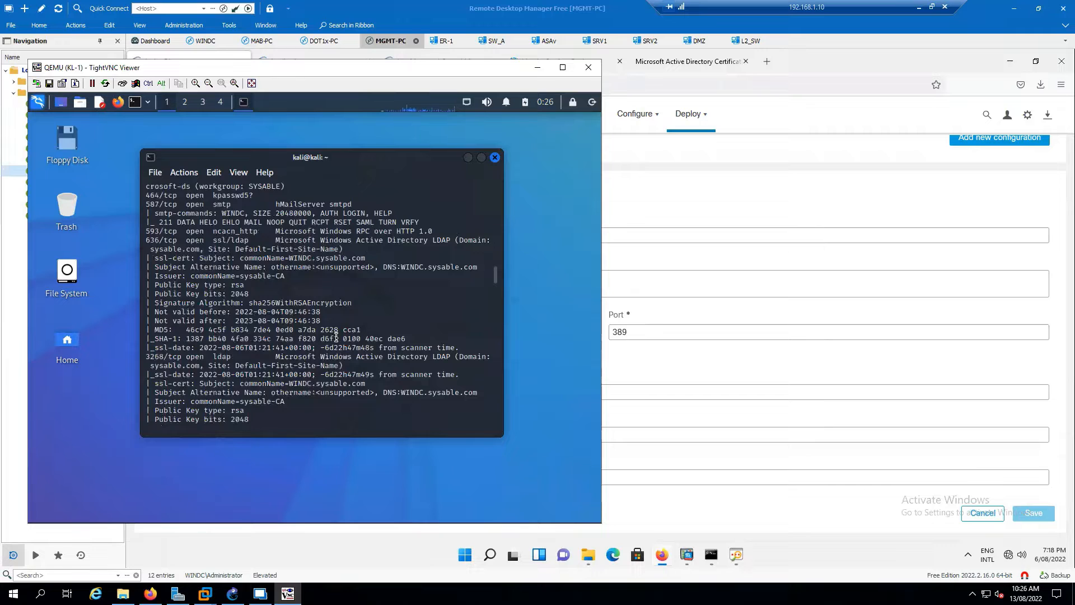
scroll(336, 337, up, 1)
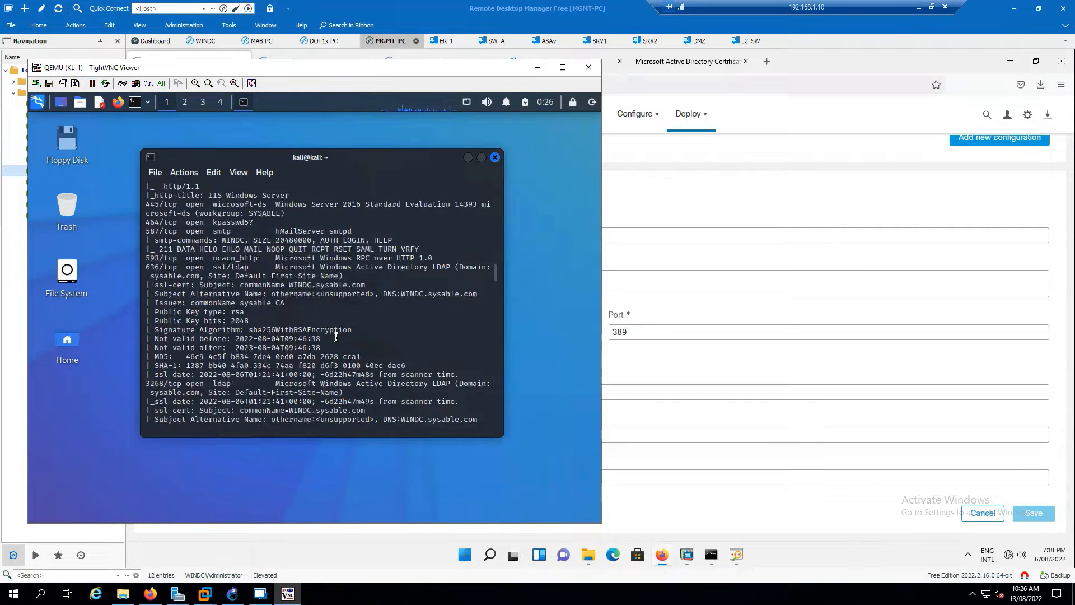
scroll(335, 337, up, 2)
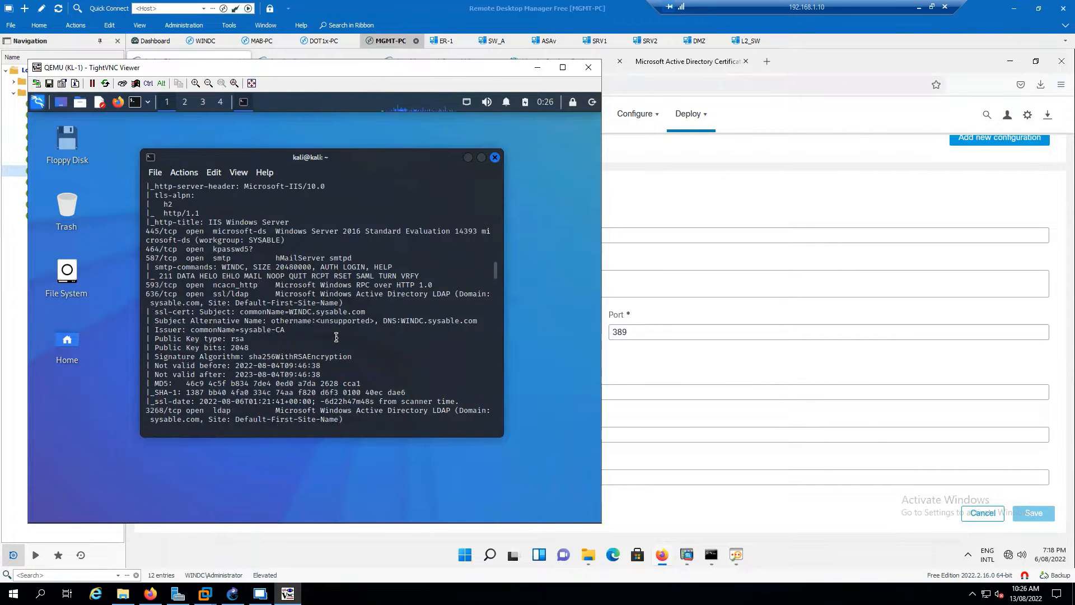
scroll(335, 337, up, 8)
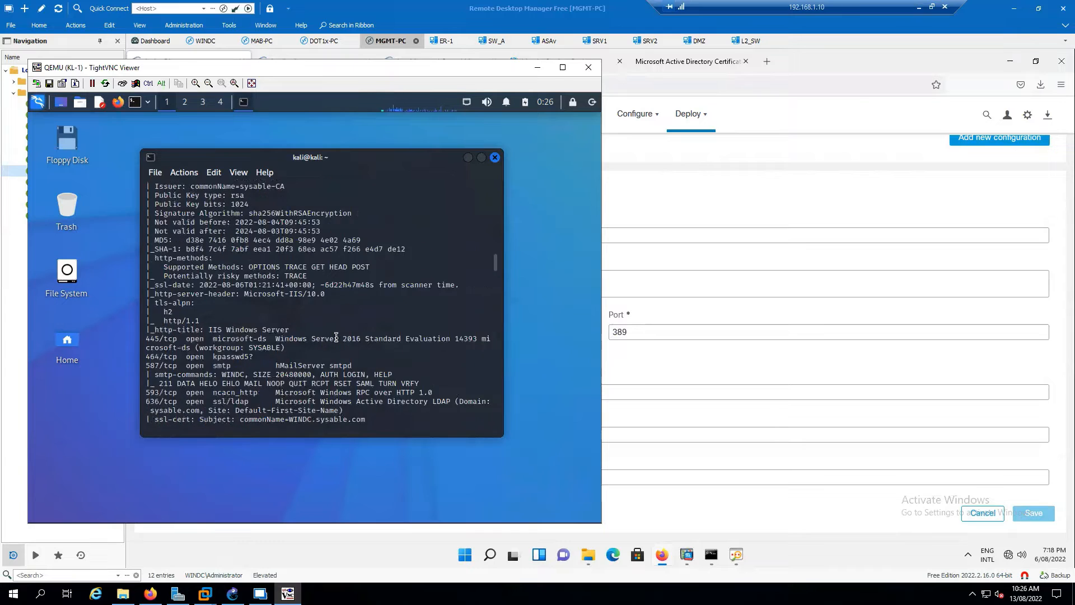
scroll(336, 337, up, 10)
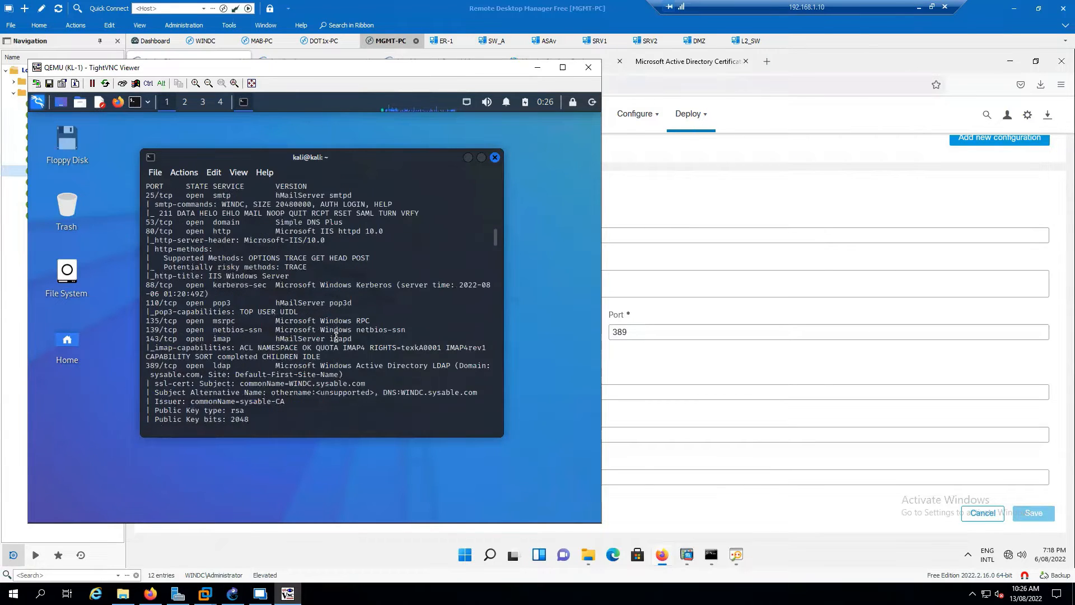
scroll(336, 337, up, 10)
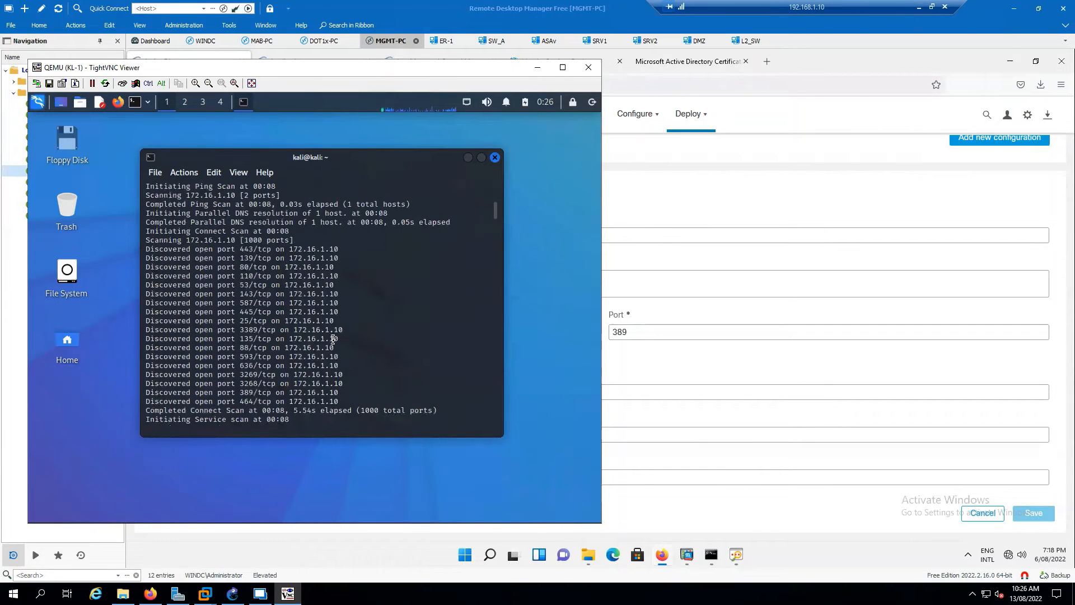
scroll(346, 321, up, 4)
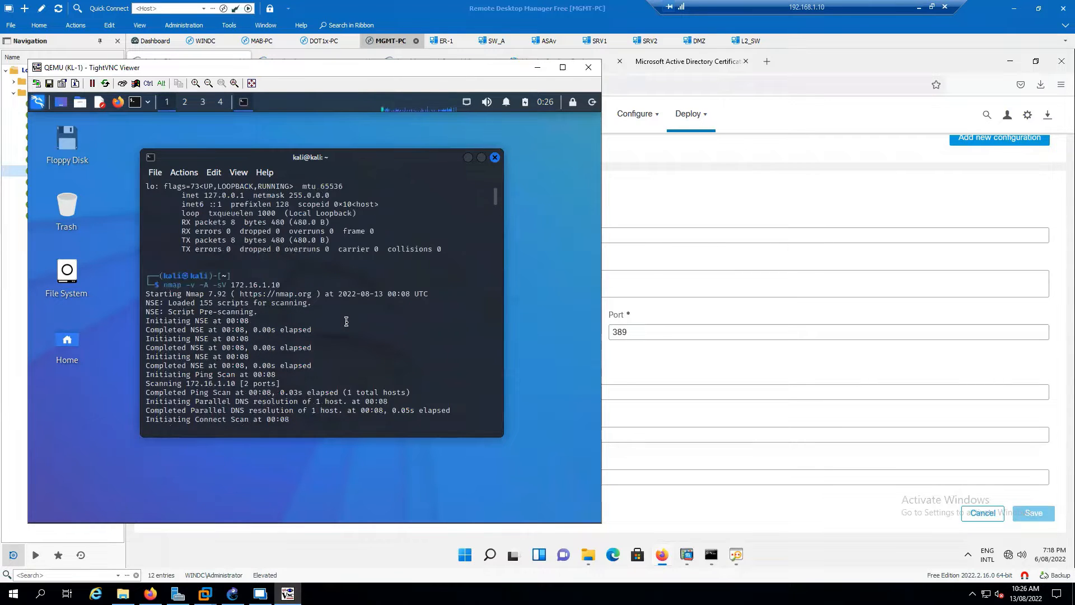
Step: Examine the Nmap service list for 172.16.1.10 down to the LDAP entry on port 389
scroll(346, 321, down, 12)
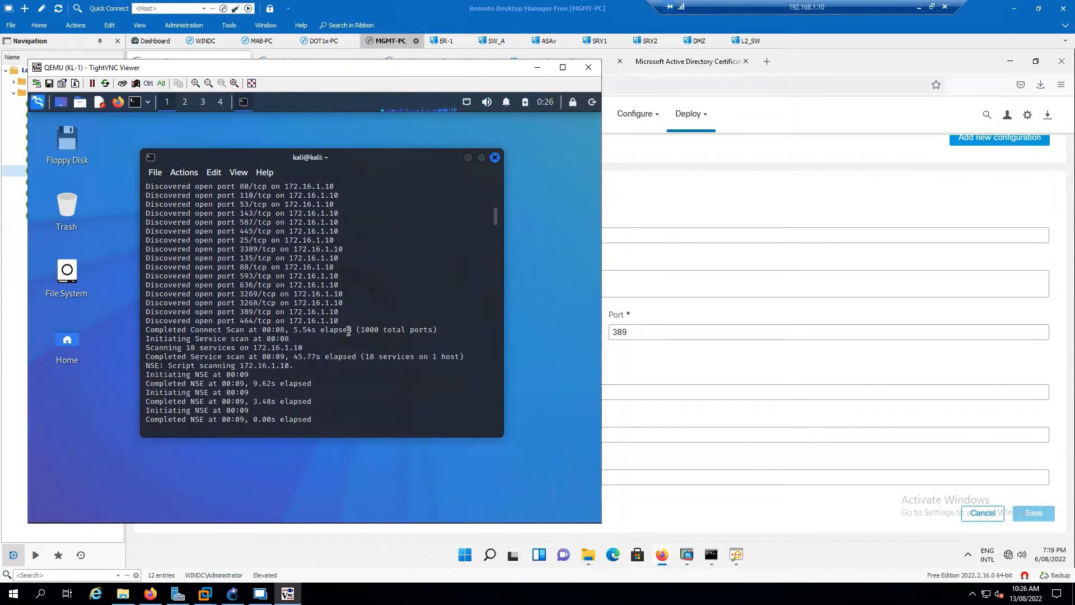
scroll(351, 331, down, 4)
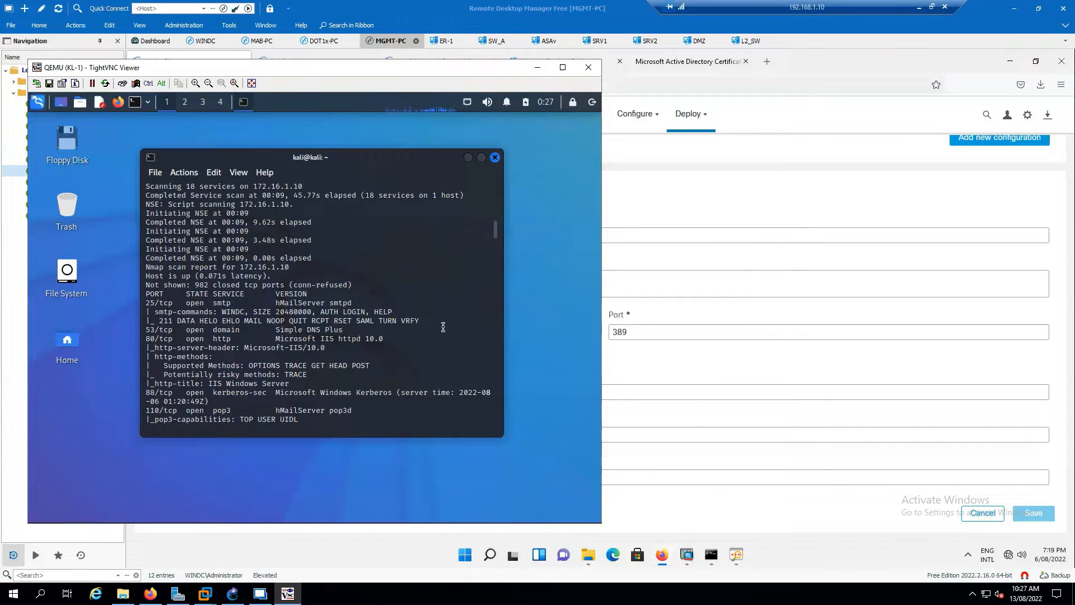
drag(496, 230, 497, 237)
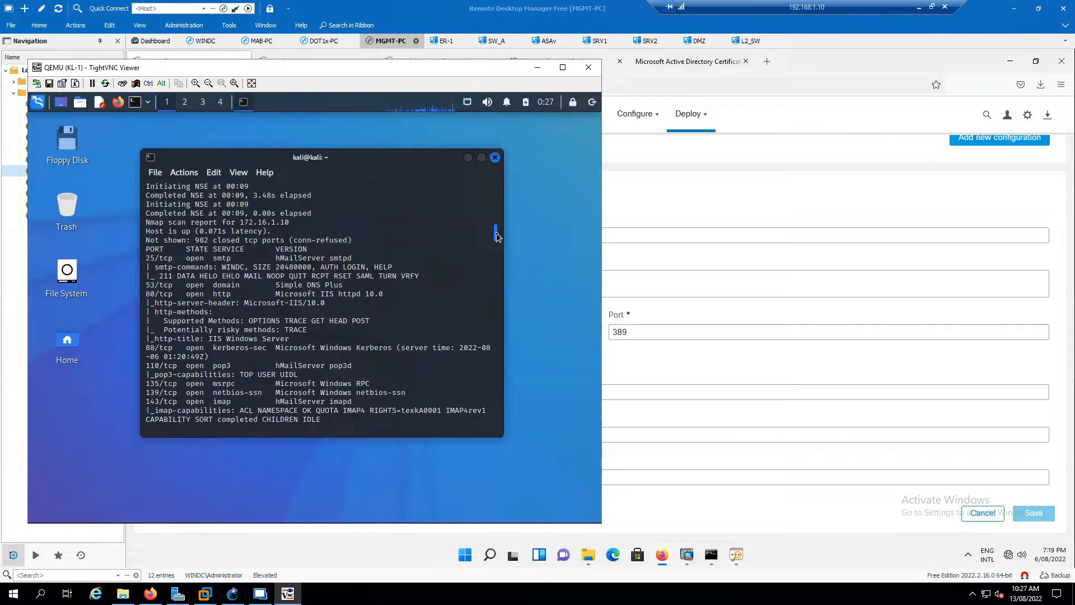
scroll(422, 257, up, 2)
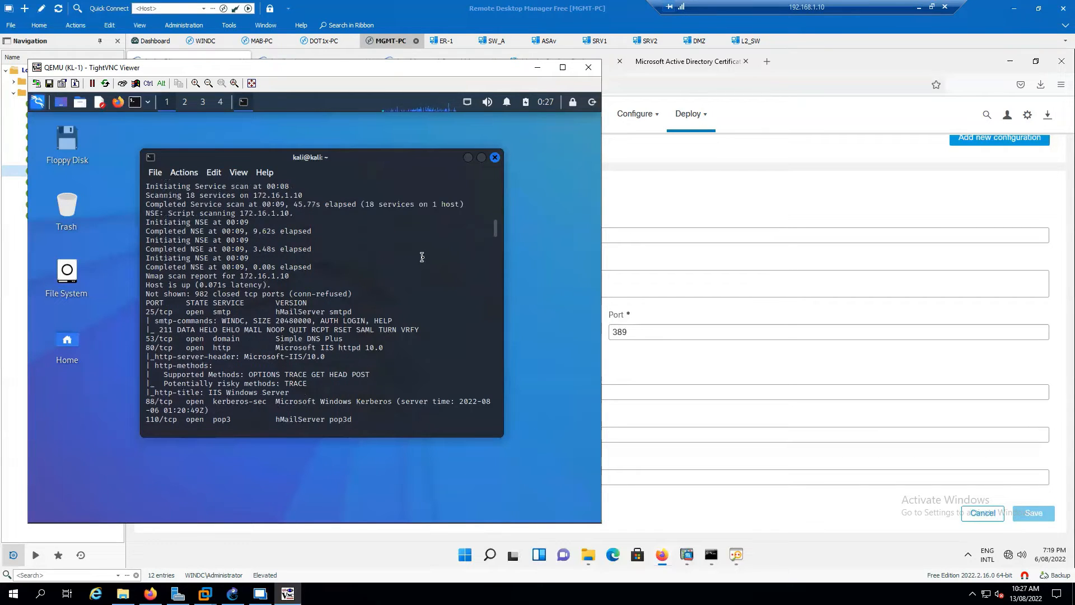
scroll(422, 257, up, 1)
scroll(421, 256, down, 4)
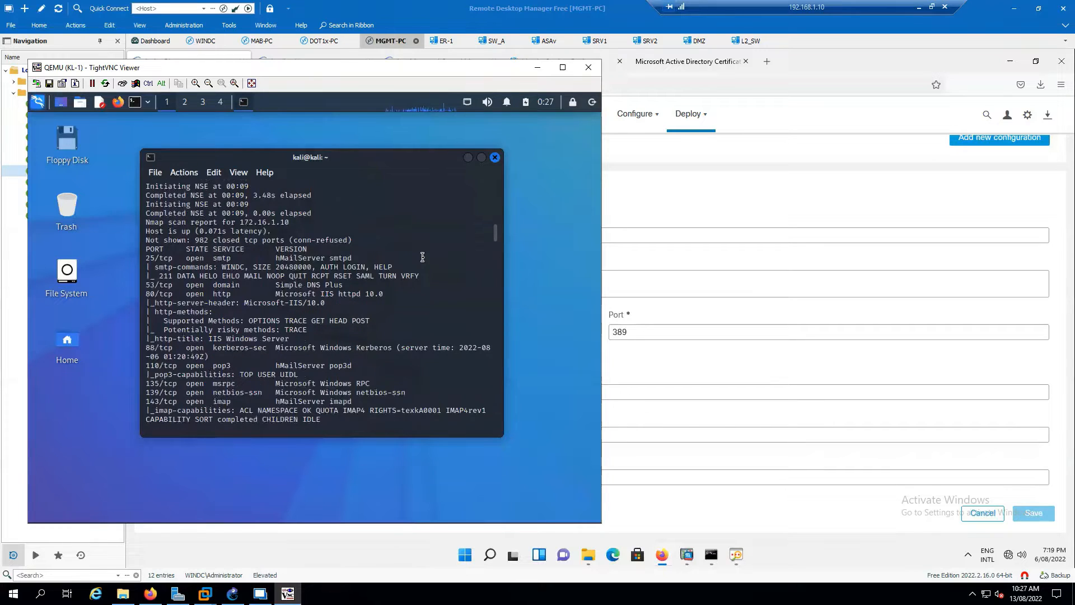
scroll(422, 257, down, 5)
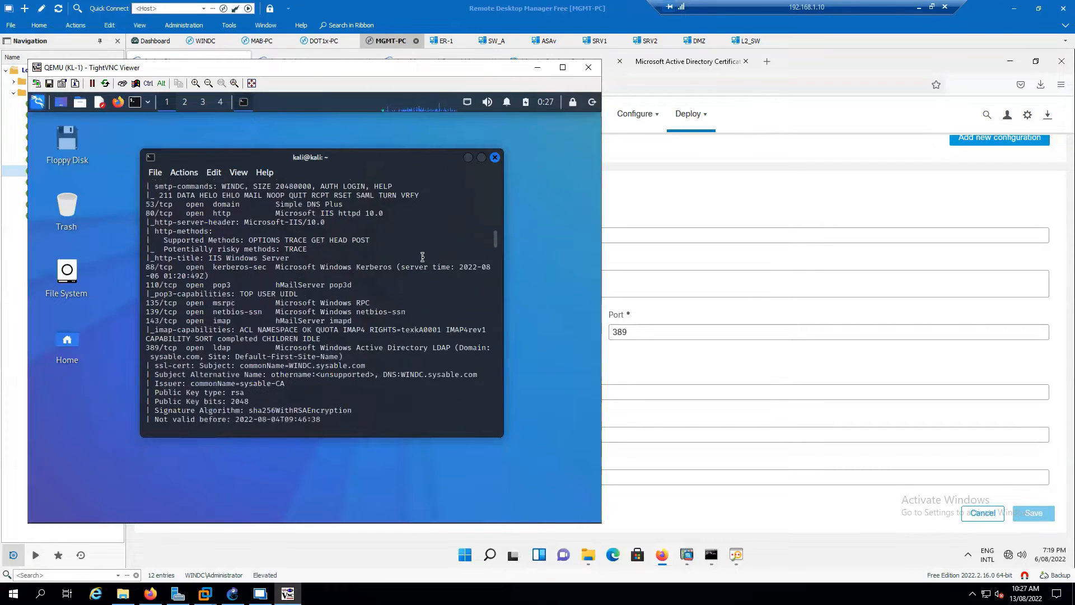
scroll(422, 257, down, 1)
scroll(422, 257, down, 2)
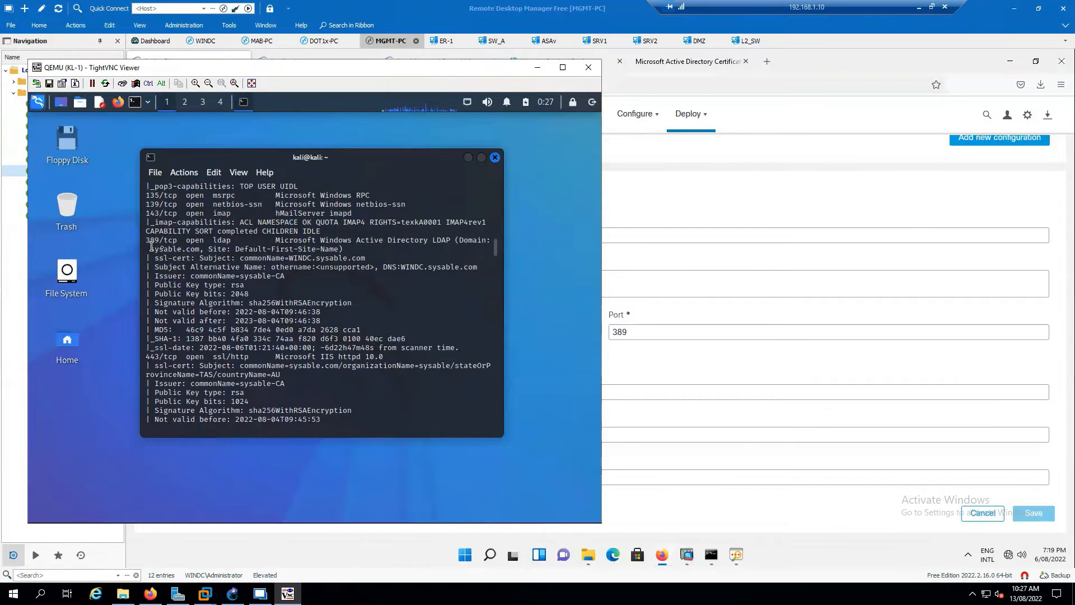
drag(152, 248, 200, 249)
Step: Look through the remaining Nmap results for the secure LDAP entry on port 636
scroll(383, 274, down, 3)
scroll(383, 274, down, 1)
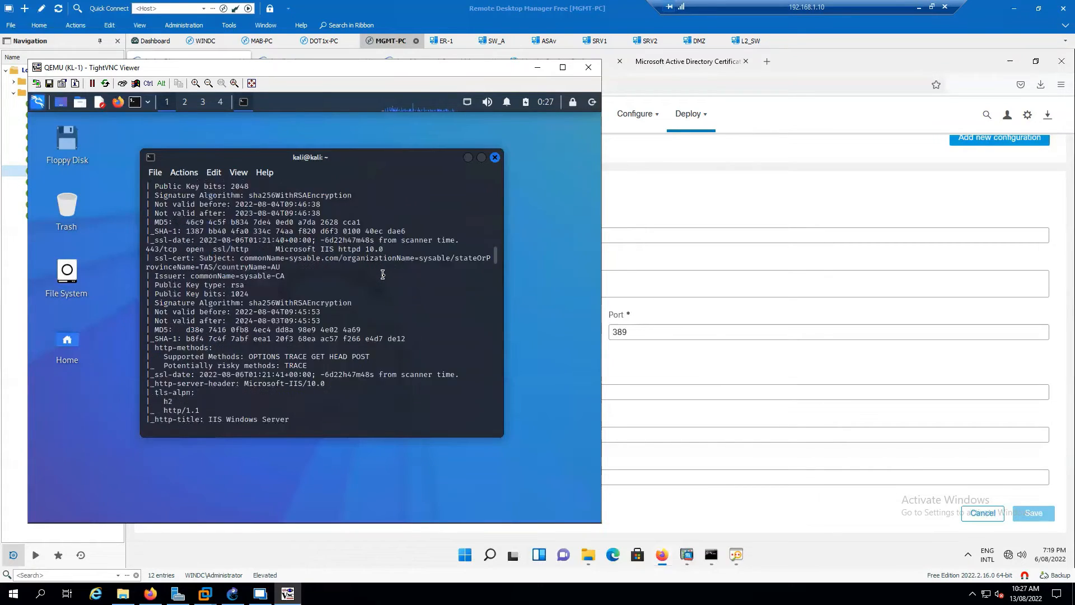
scroll(382, 274, down, 3)
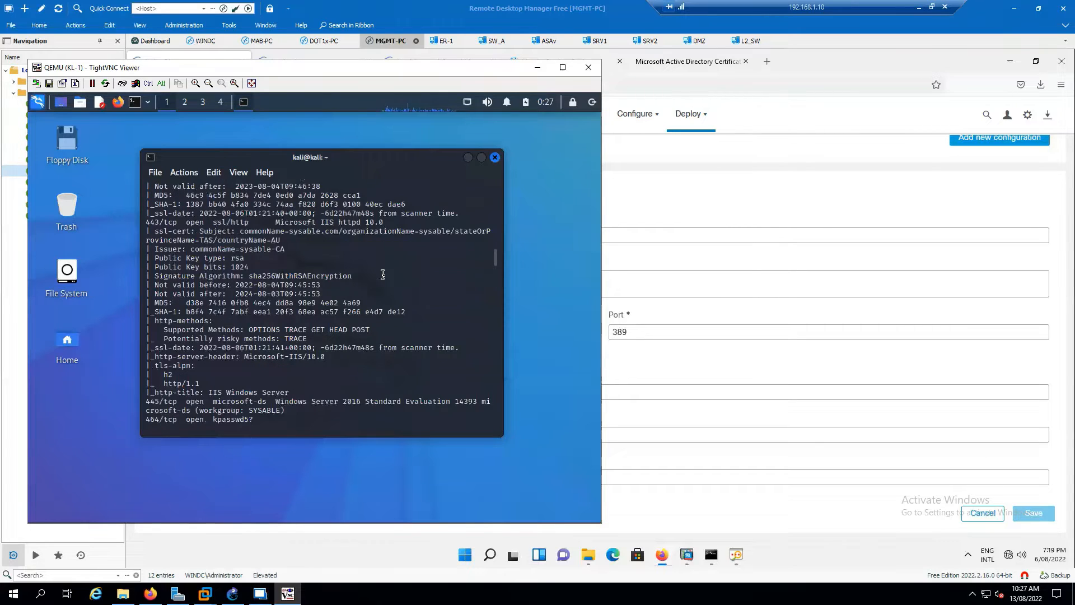
scroll(382, 275, down, 5)
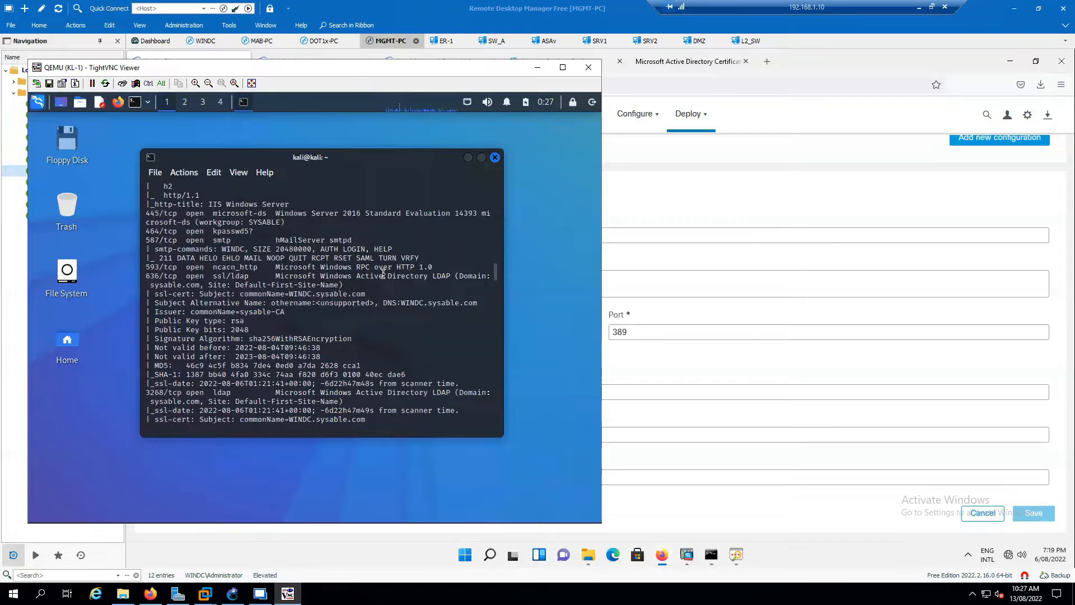
scroll(383, 274, down, 1)
scroll(383, 275, down, 1)
Step: Return to the Stealthwatch Active Directory form and set the Base DN to "DC=sysable, DC=com"
click(719, 394)
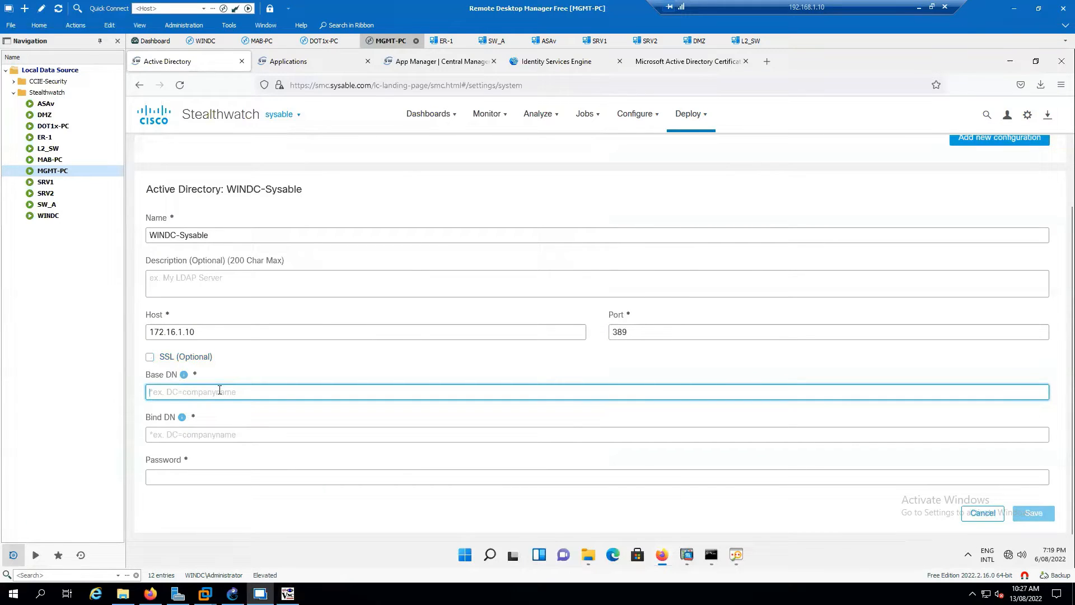
text(DC=sysable, DC)
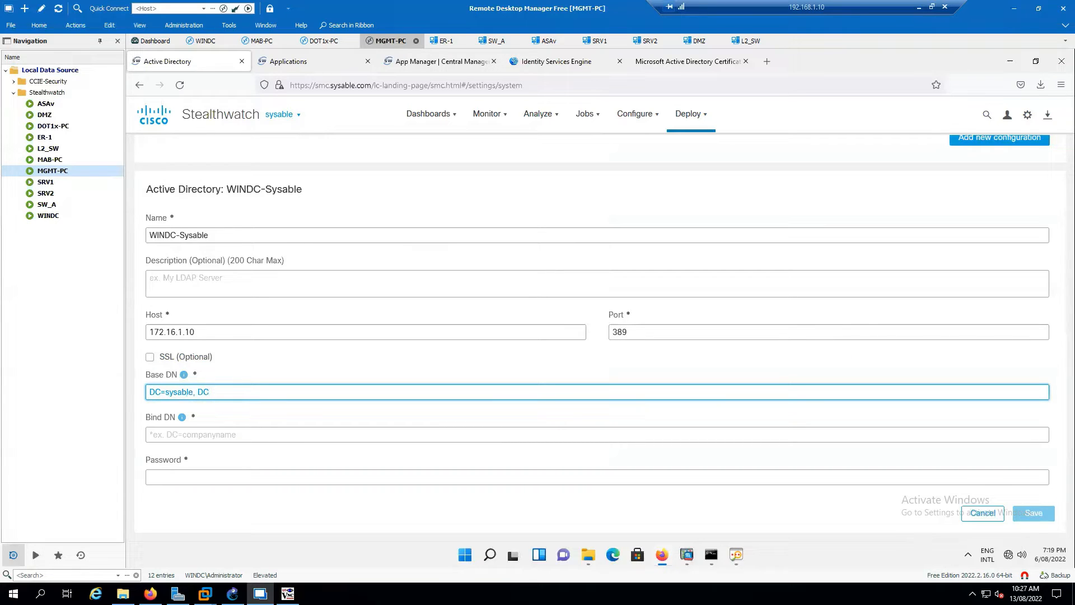
text(=com)
Step: Copy the Base DN value "DC=sysable, DC=com" into the Bind DN and enter the account password
drag(231, 391, 142, 392)
key(ctrl+c)
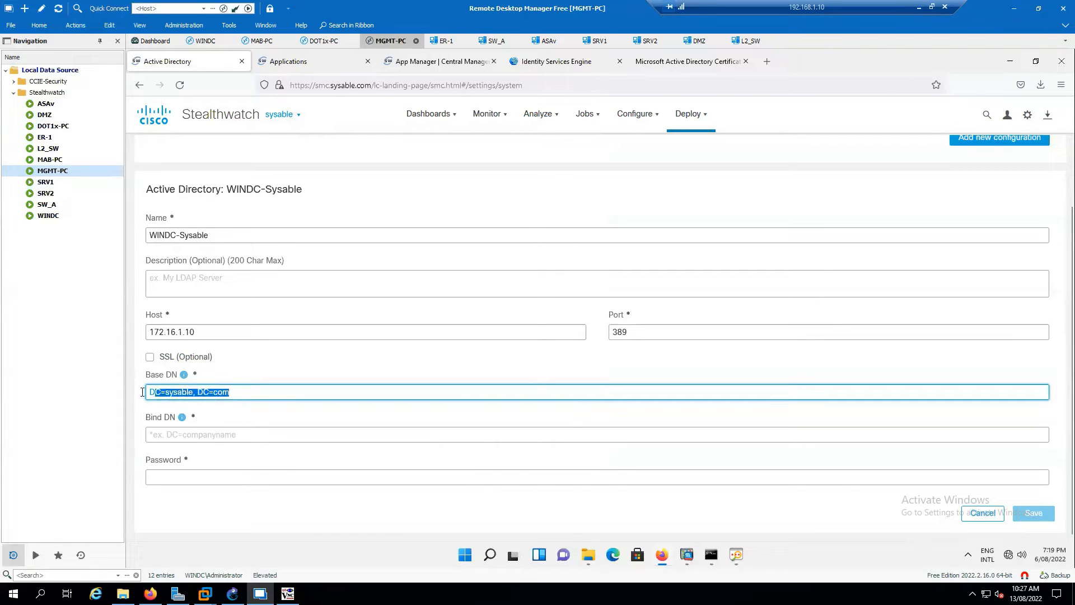
click(228, 436)
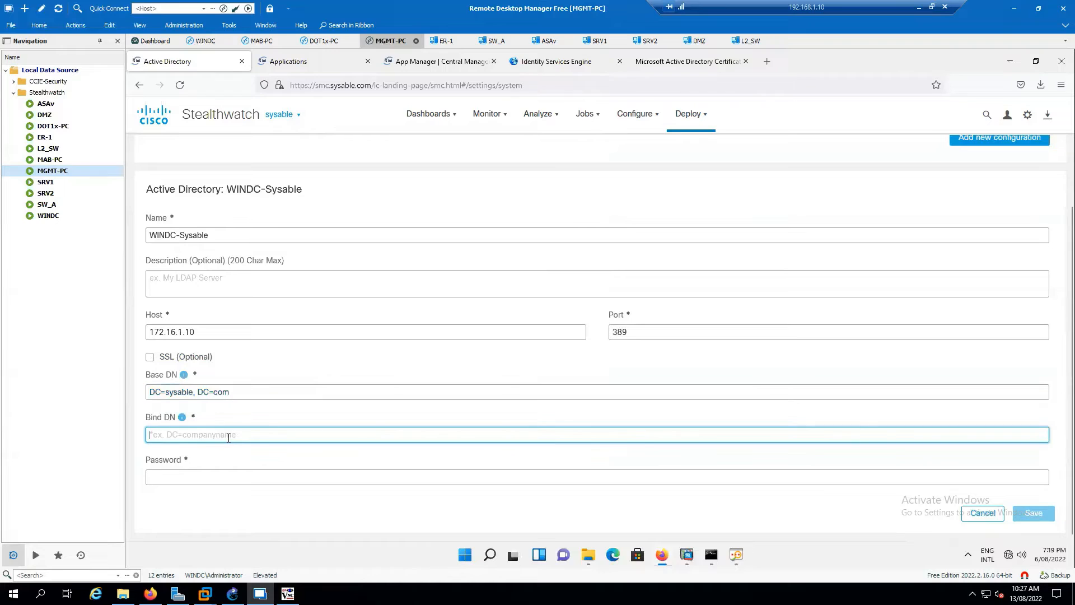
key(ctrl+v)
click(205, 471)
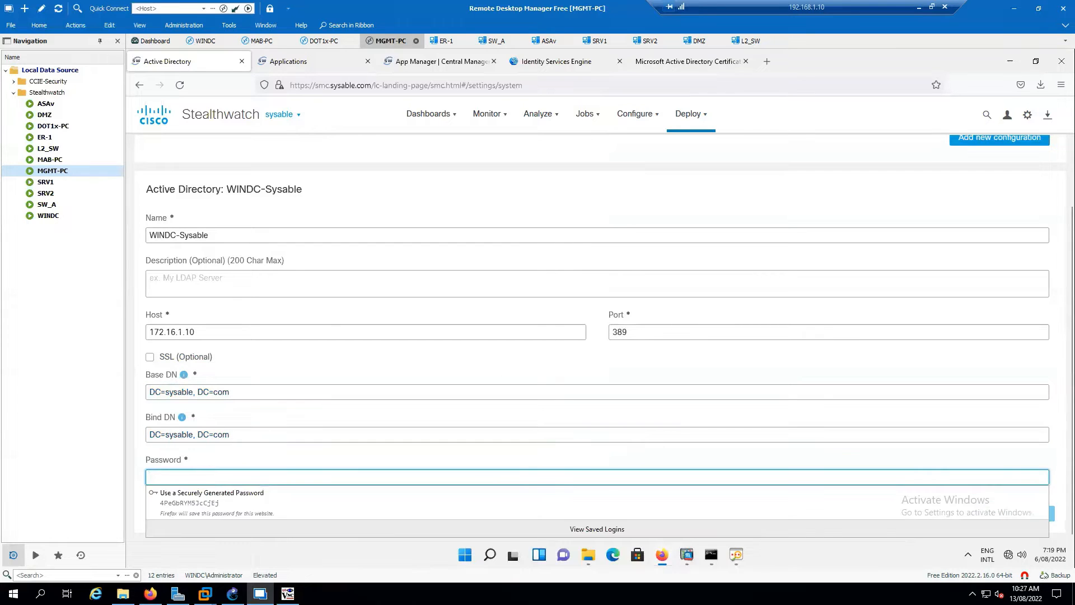
text(•••••••)
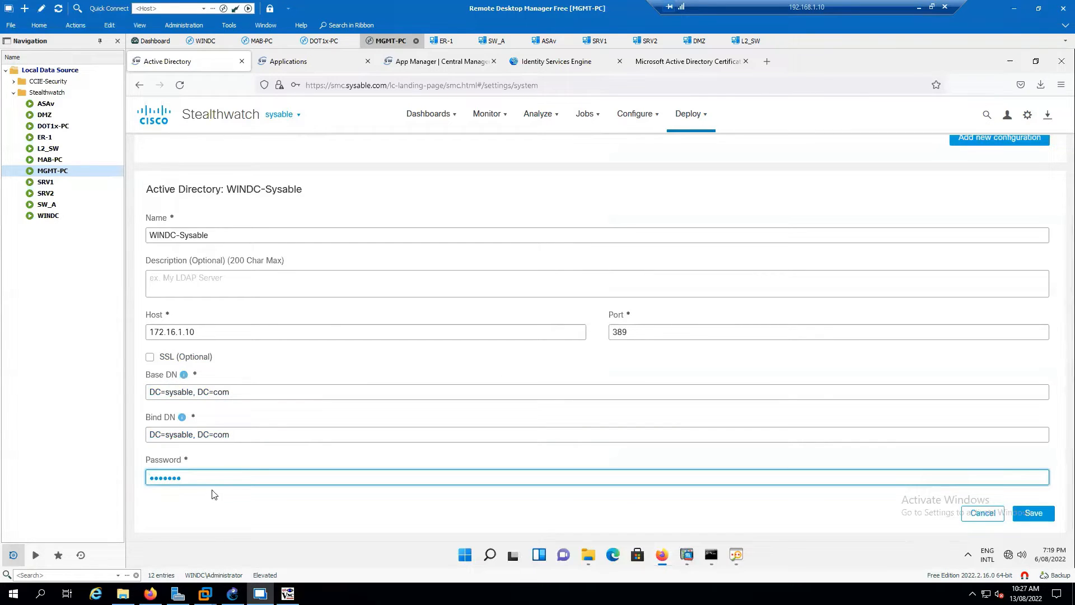
Step: Review the entered name, port and Base DN, comparing the Base DN with its example format
triple_click(190, 235)
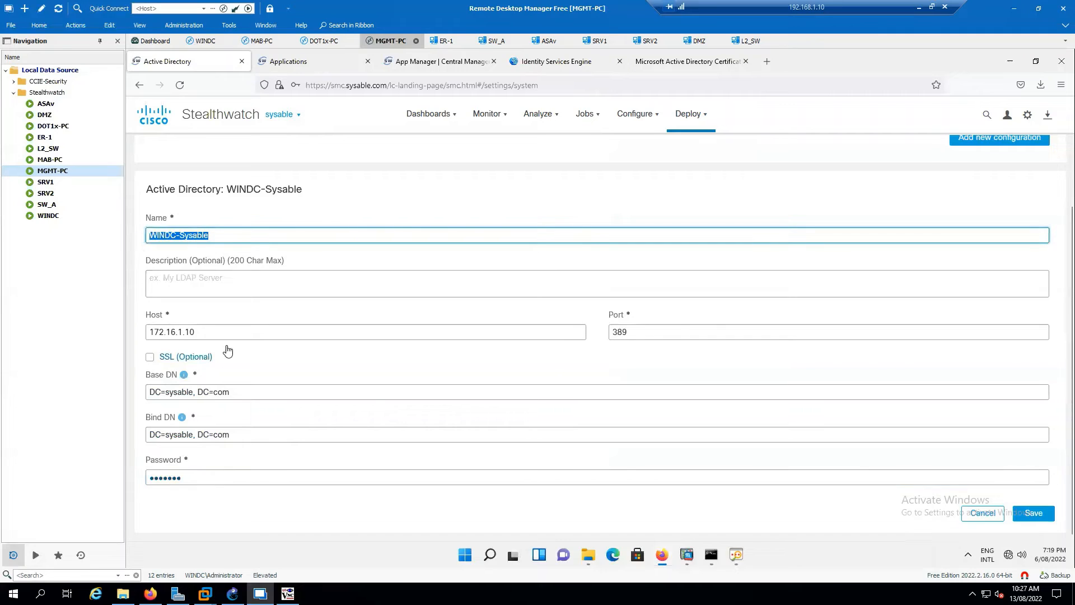
key(Tab)
key(Tab)
key(Tab)
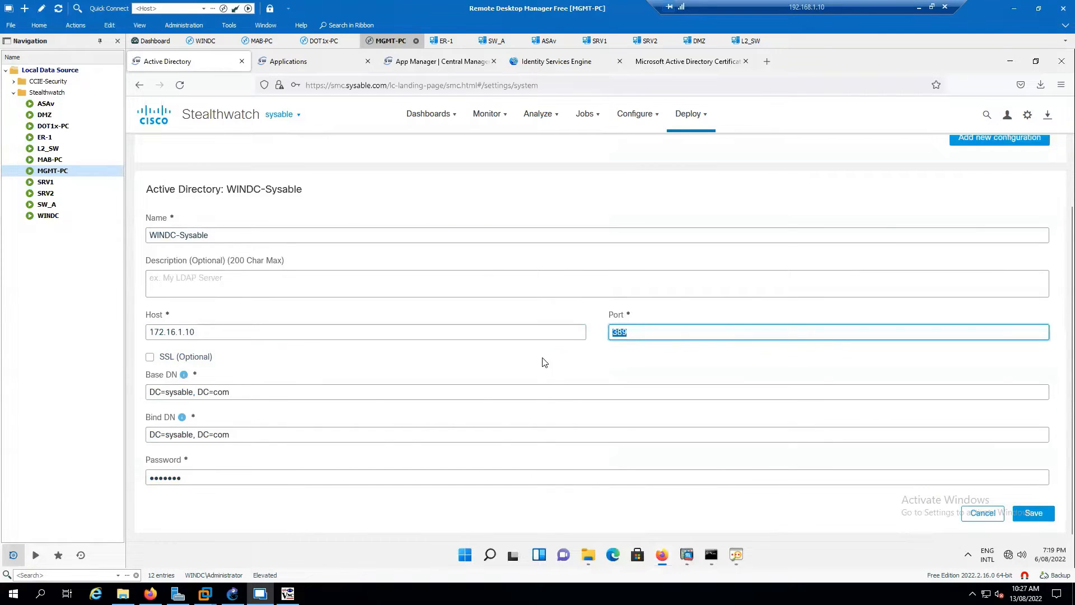
triple_click(250, 391)
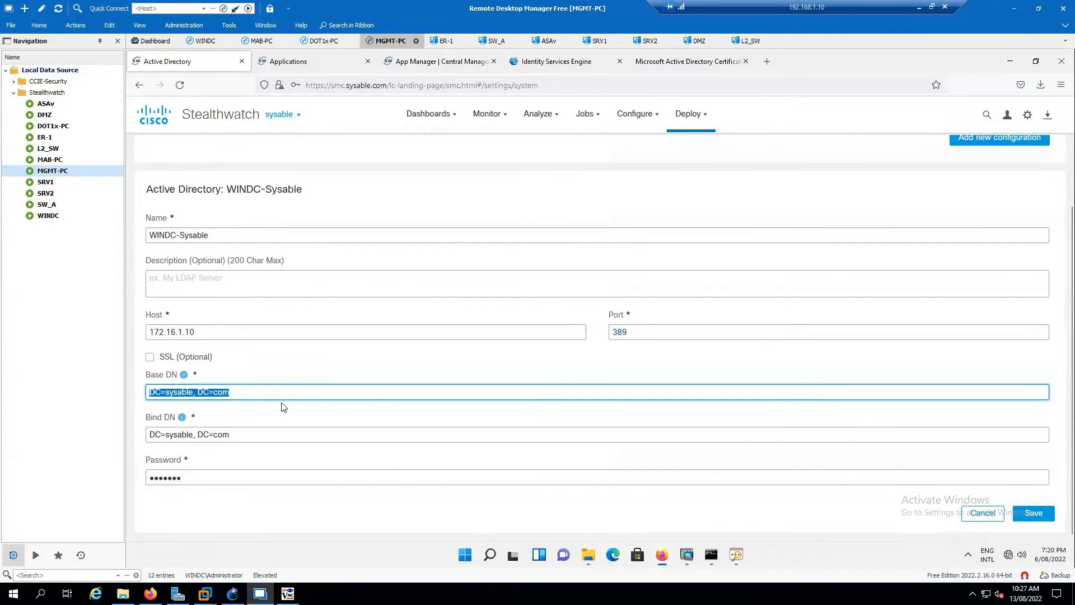
mouse_move(184, 379)
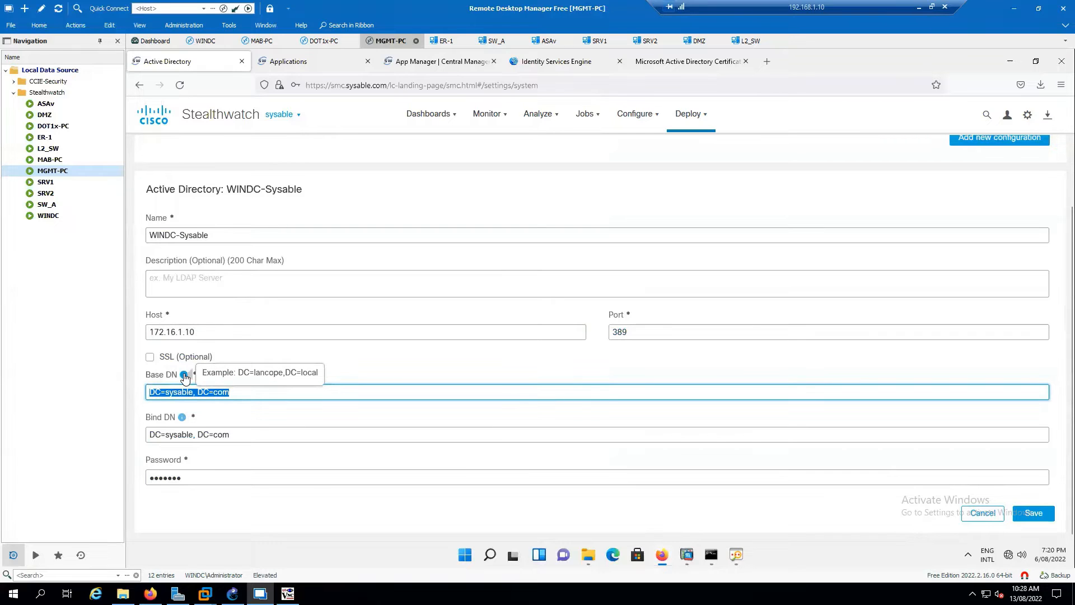
click(243, 414)
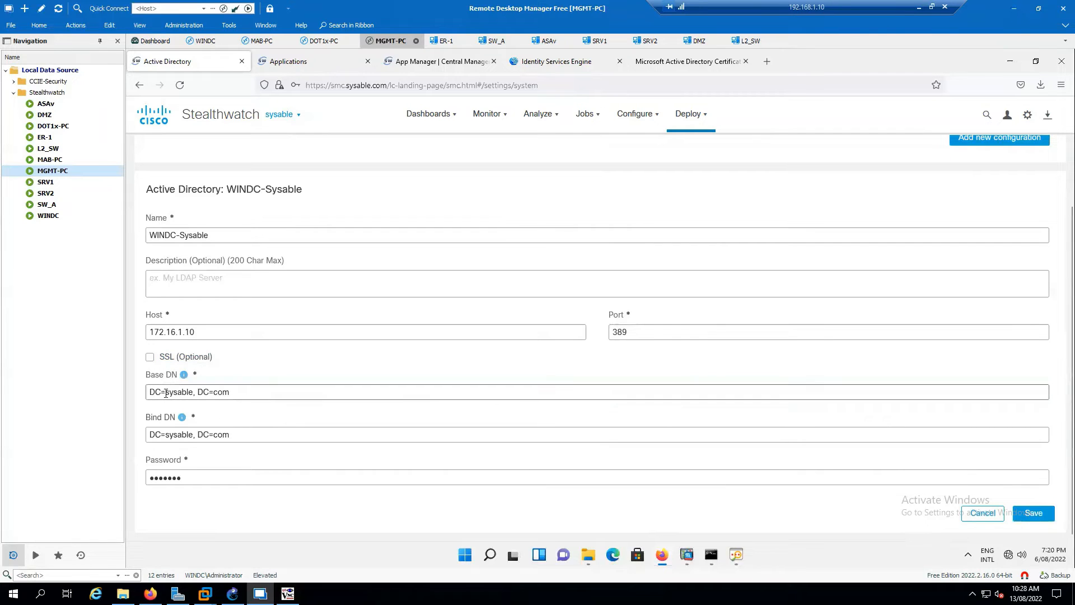
triple_click(192, 393)
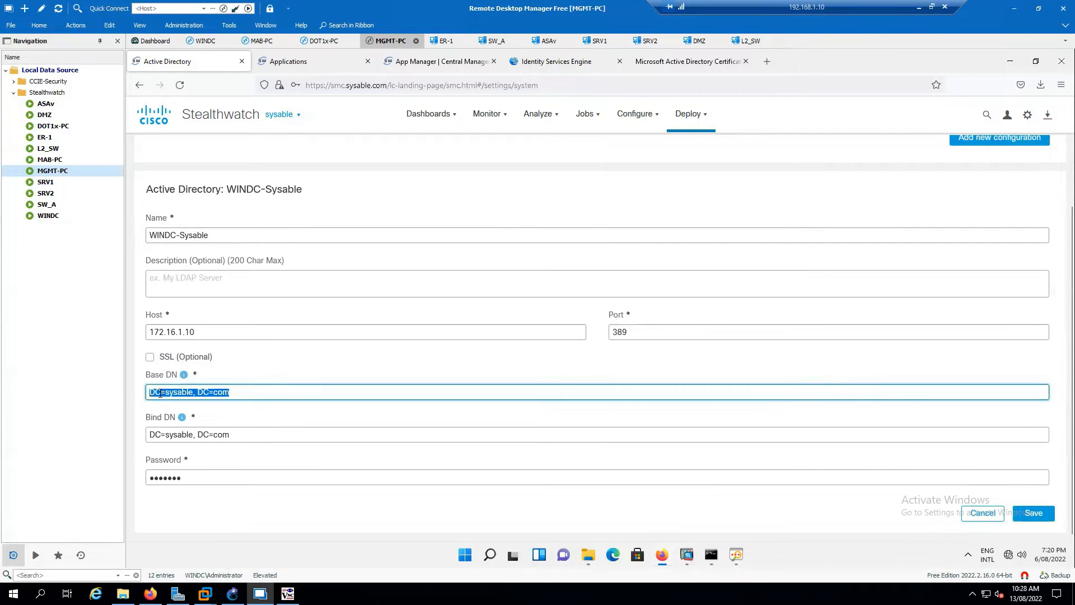
click(237, 398)
Step: Check the Base DN and Bind DN format hints and try to save the WINDC-Sysable configuration
mouse_move(184, 376)
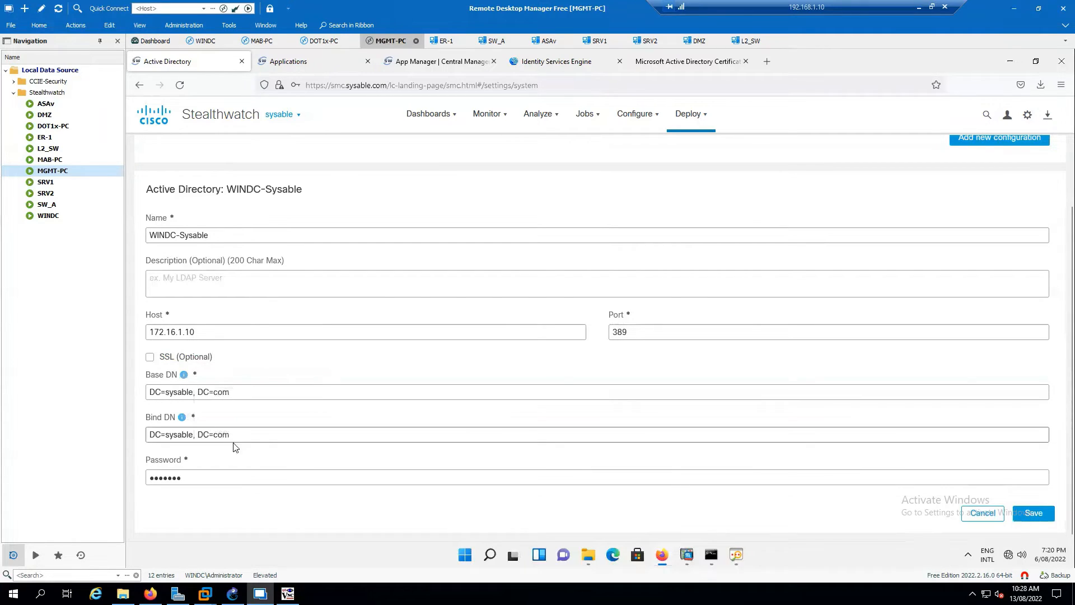
mouse_move(182, 418)
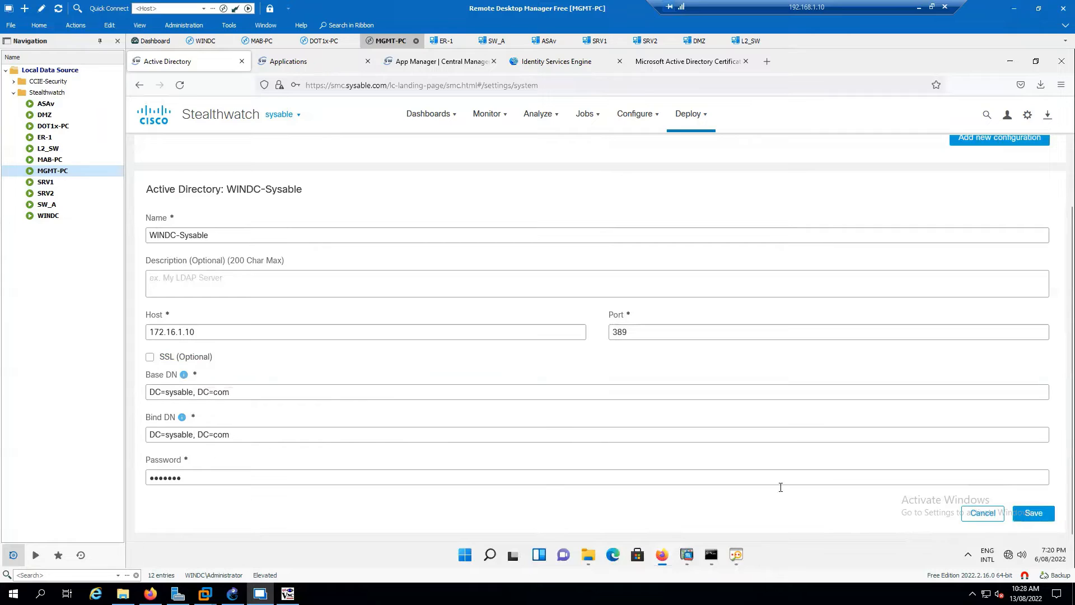
click(1031, 512)
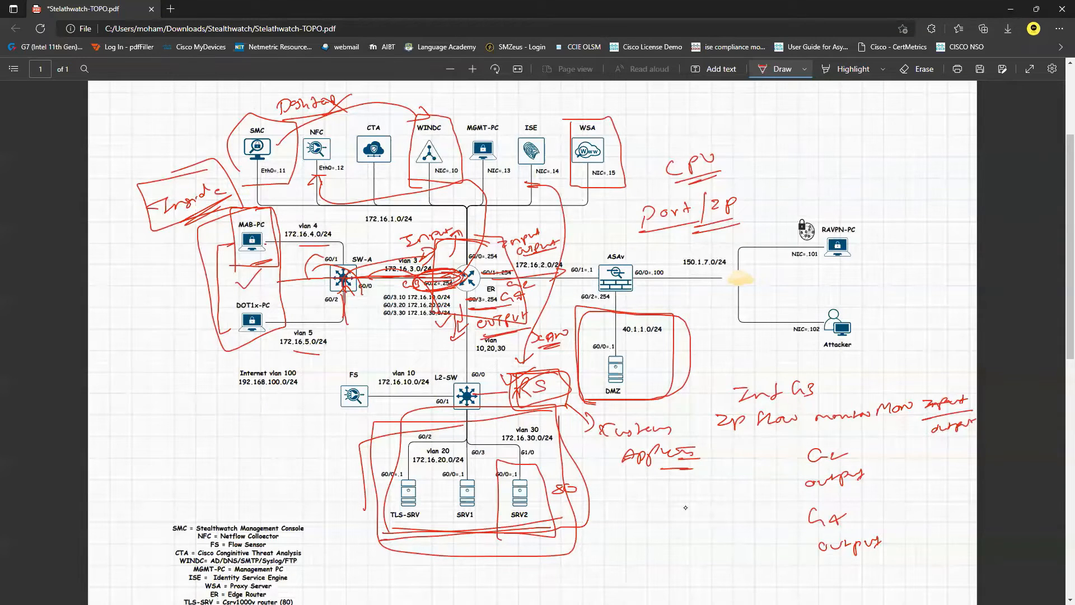
Step: Switch to Stelathwatch-TOPO.pdf and handwrite an underlined "Domain Join" and a short user note, both linked to the MAB-PC and DOT1x-PC group
mouse_move(238, 242)
mouse_down()
mouse_move(224, 311)
mouse_move(262, 336)
mouse_up()
drag(223, 305, 147, 317)
mouse_move(157, 309)
mouse_down()
mouse_move(172, 307)
mouse_move(152, 351)
mouse_move(191, 340)
mouse_up()
drag(153, 365, 215, 347)
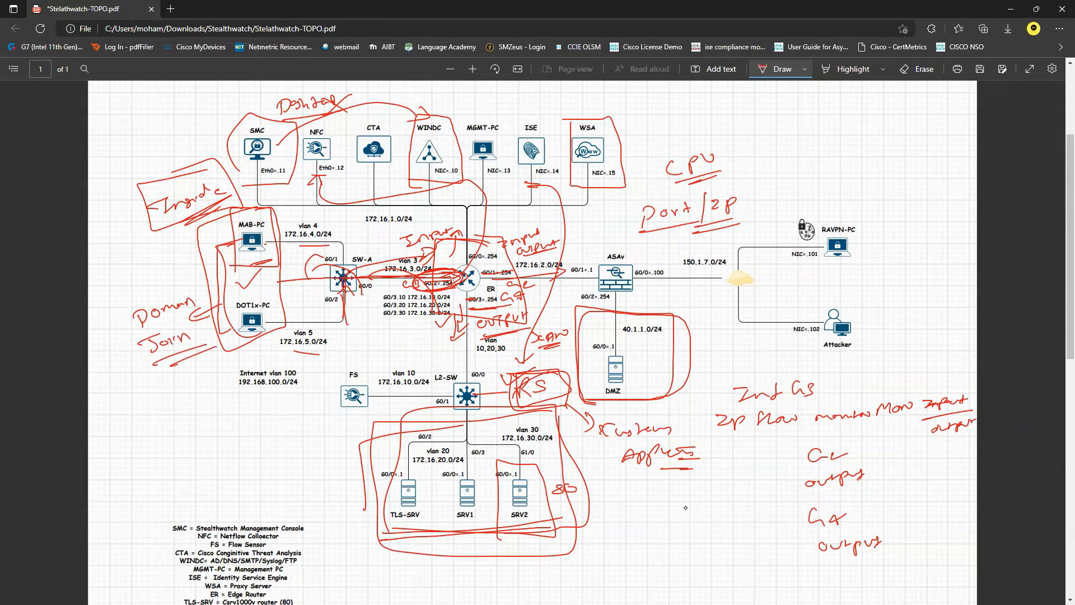
drag(181, 388, 240, 335)
drag(161, 402, 200, 408)
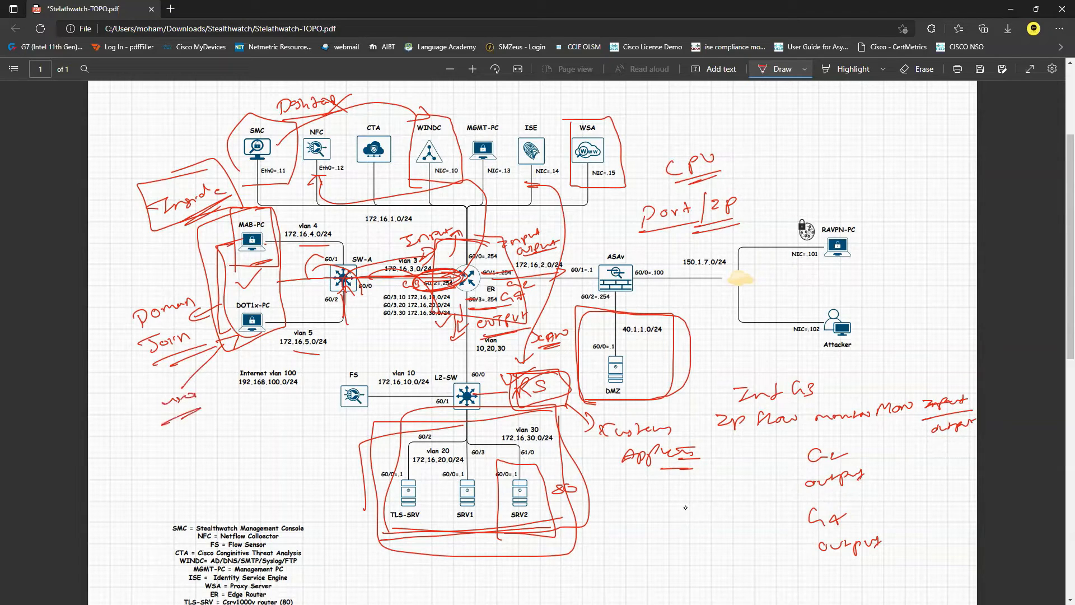
Step: Draw a path from DOT1x-PC through SW-A to WINDC and handwrite an "AD" note with an arrow beside WINDC
mouse_move(225, 351)
mouse_down()
mouse_move(232, 307)
mouse_move(339, 274)
mouse_move(468, 205)
mouse_move(440, 171)
mouse_up()
mouse_move(455, 110)
mouse_down()
mouse_move(403, 120)
mouse_move(455, 140)
mouse_move(458, 98)
mouse_move(496, 98)
mouse_up()
drag(493, 95, 495, 105)
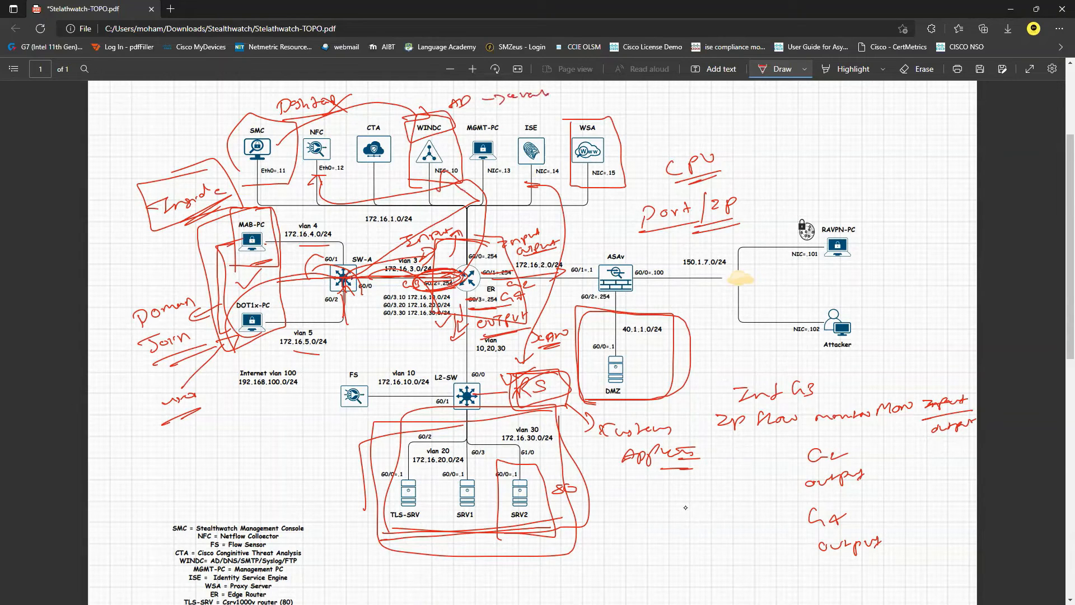
mouse_move(470, 90)
mouse_down()
mouse_move(324, 110)
mouse_move(265, 138)
mouse_up()
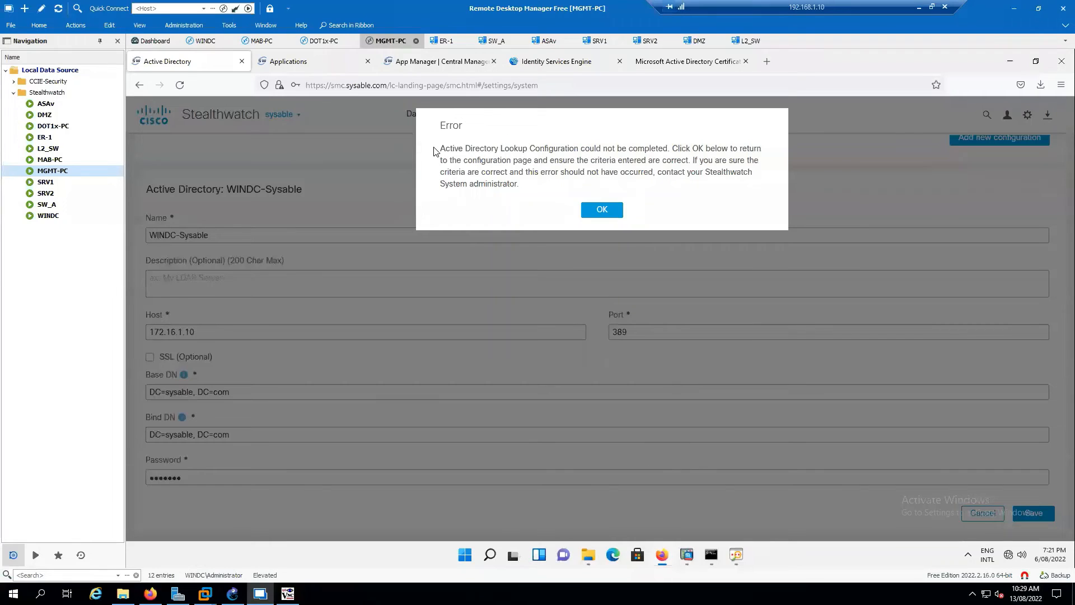
Step: Return to Stealthwatch, dismiss the save error dialog, and recheck the Base DN, Bind DN and port entries
drag(445, 148, 753, 146)
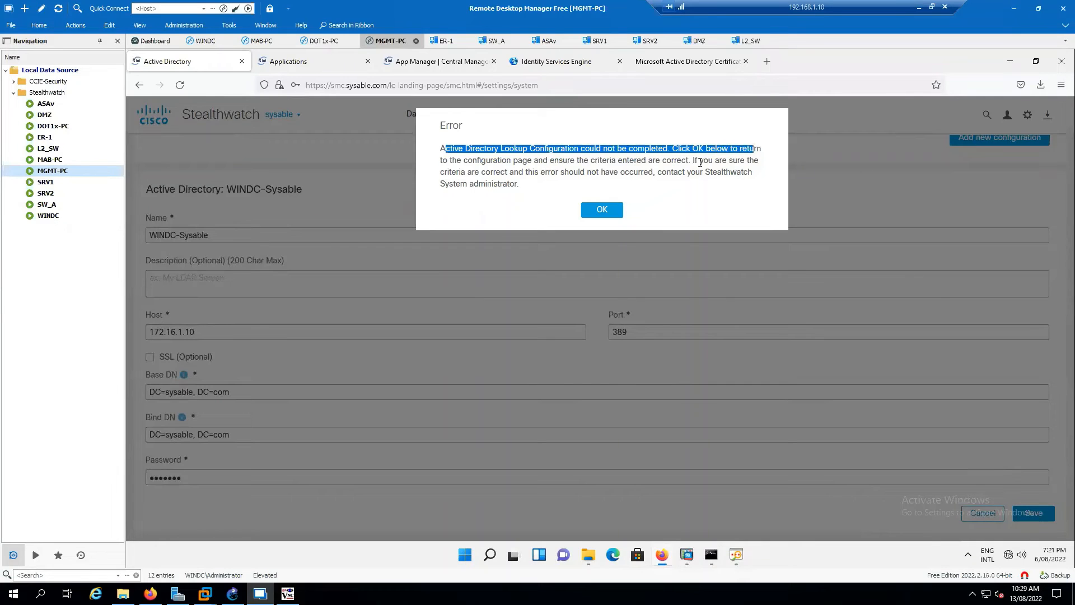
click(604, 209)
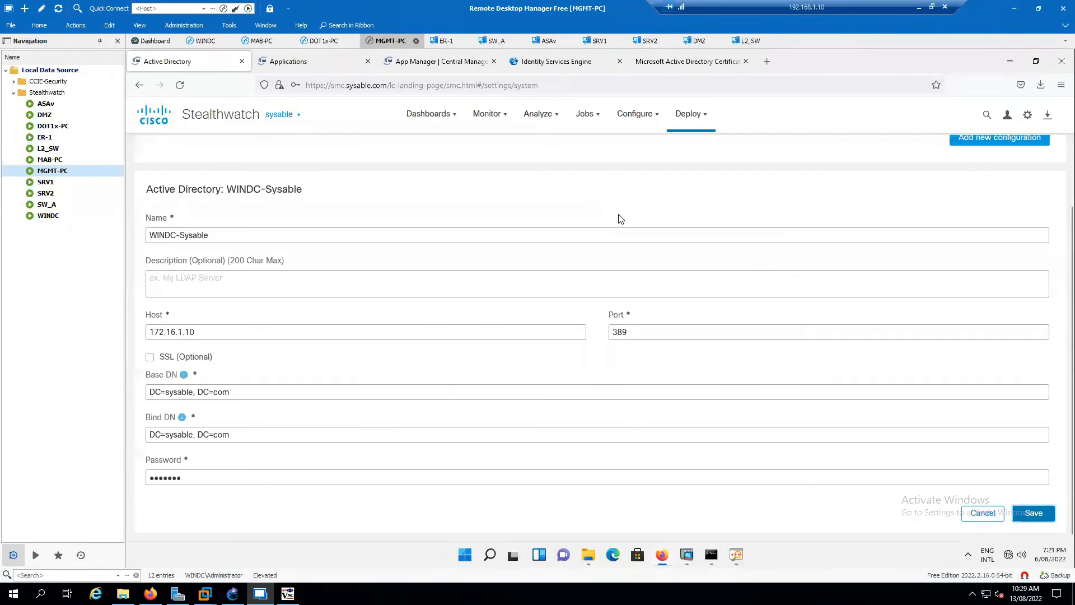
triple_click(160, 396)
triple_click(180, 437)
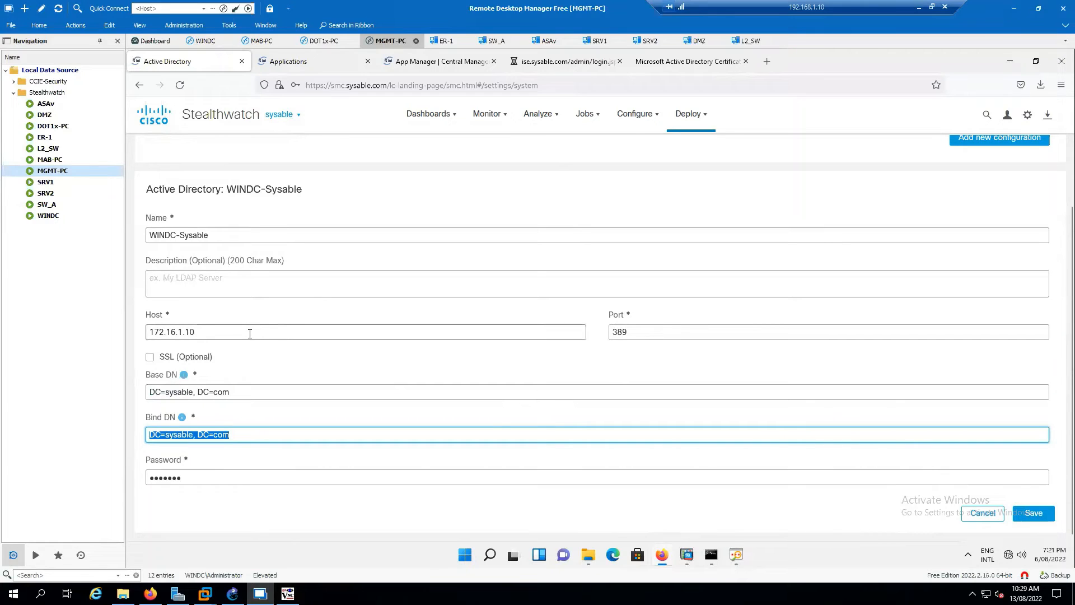
double_click(619, 333)
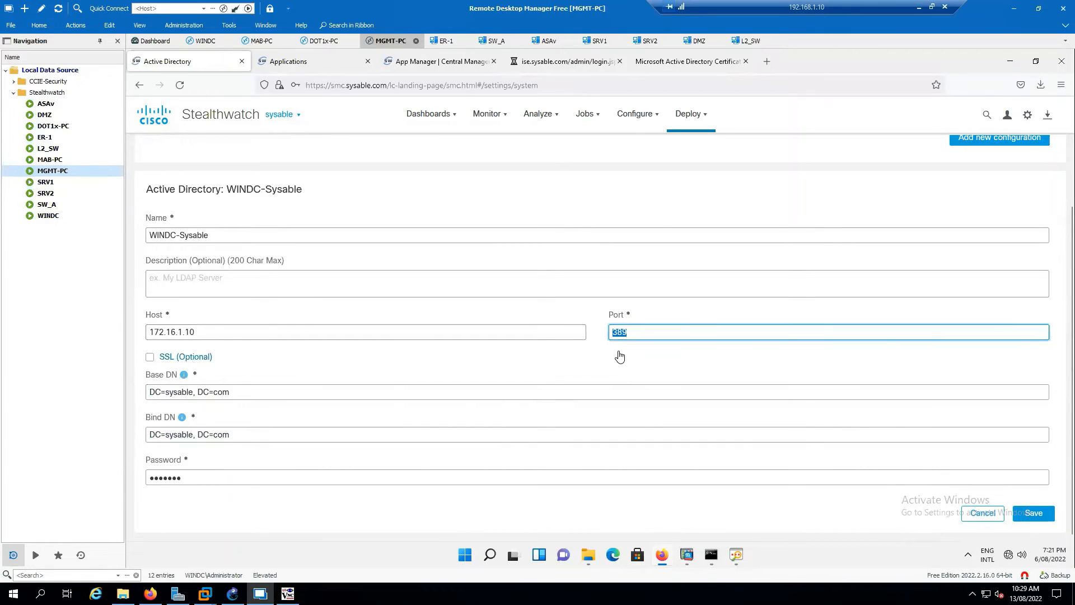
click(645, 334)
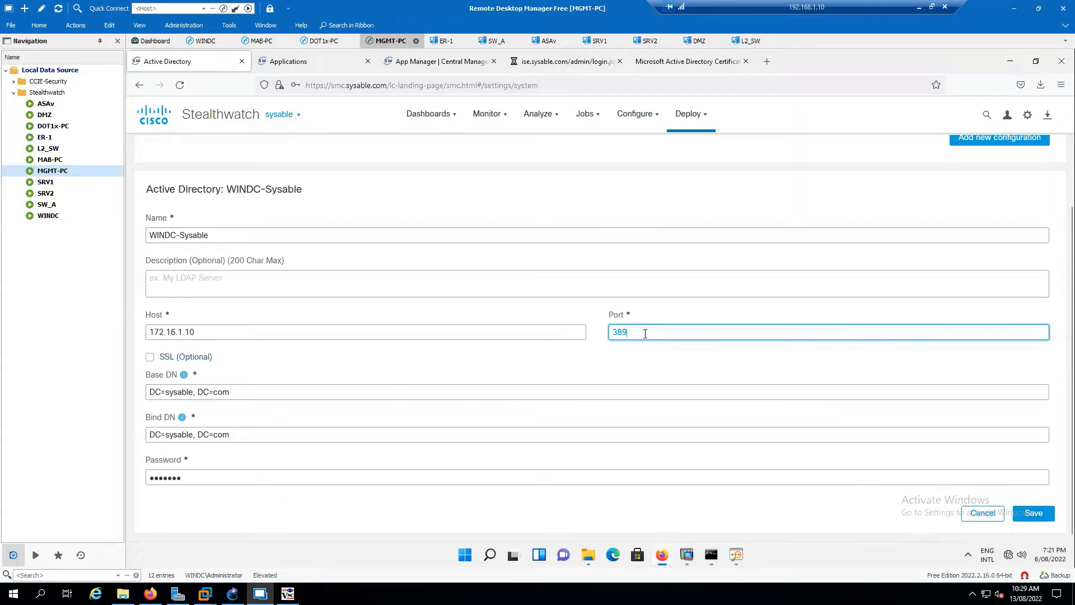
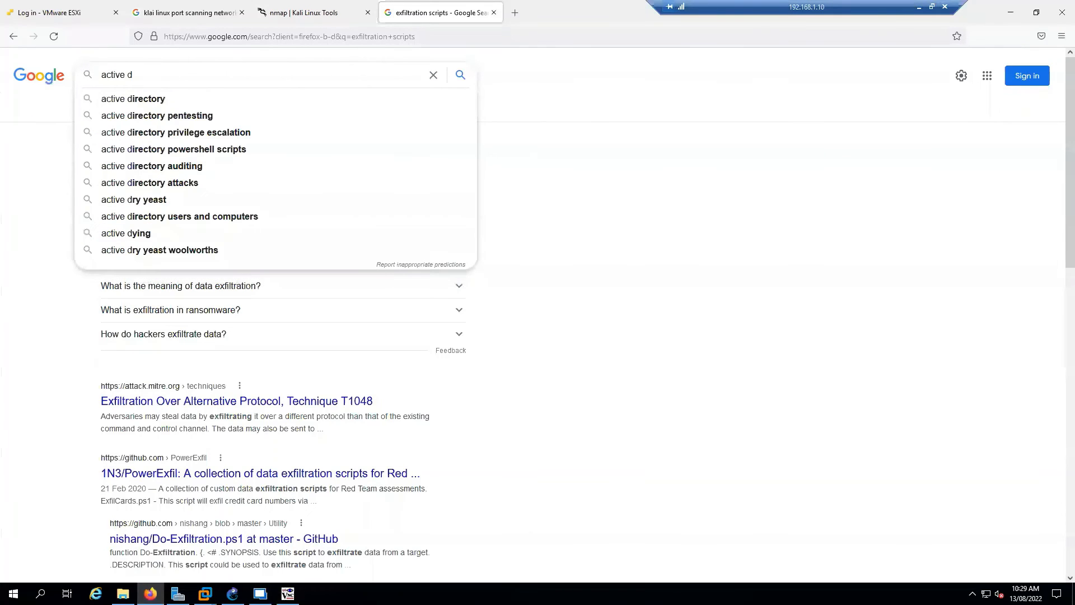
Step: Search Google for "active directory port", using the corrected spelling of the query
text(tcory port)
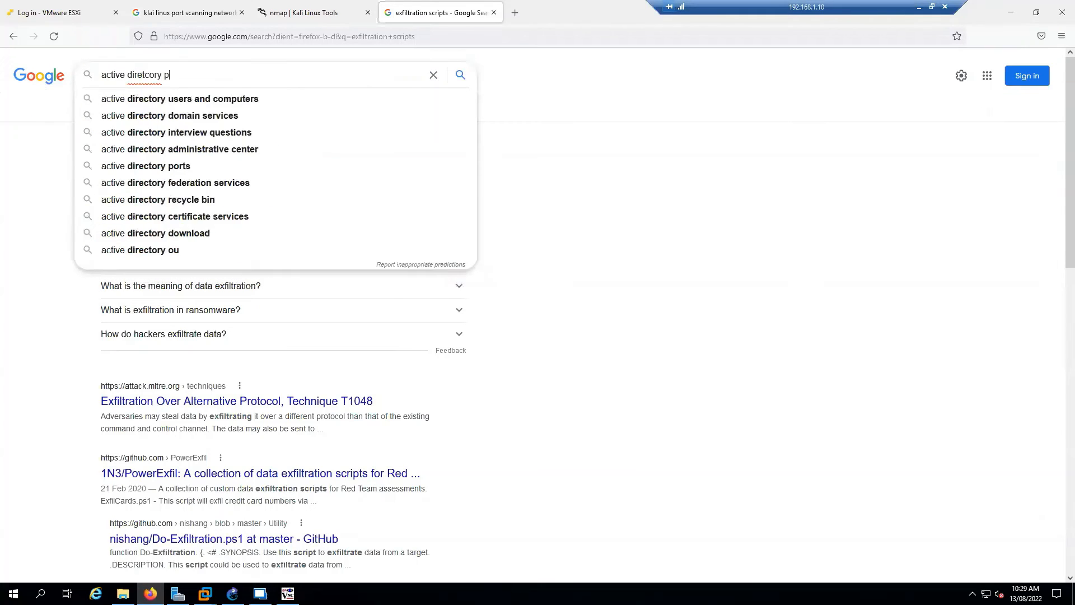
key(Return)
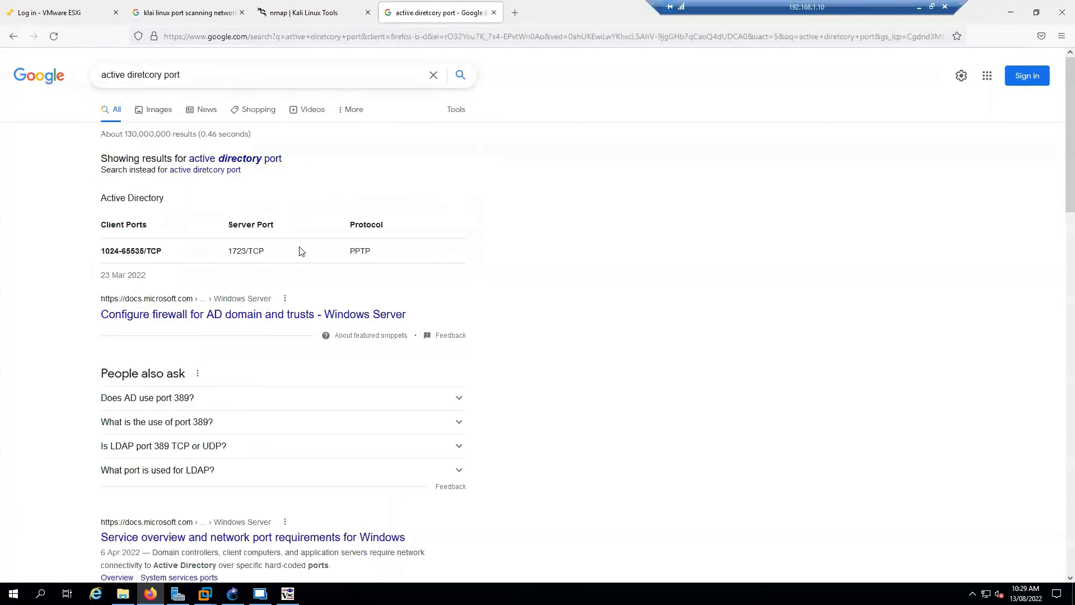
click(254, 158)
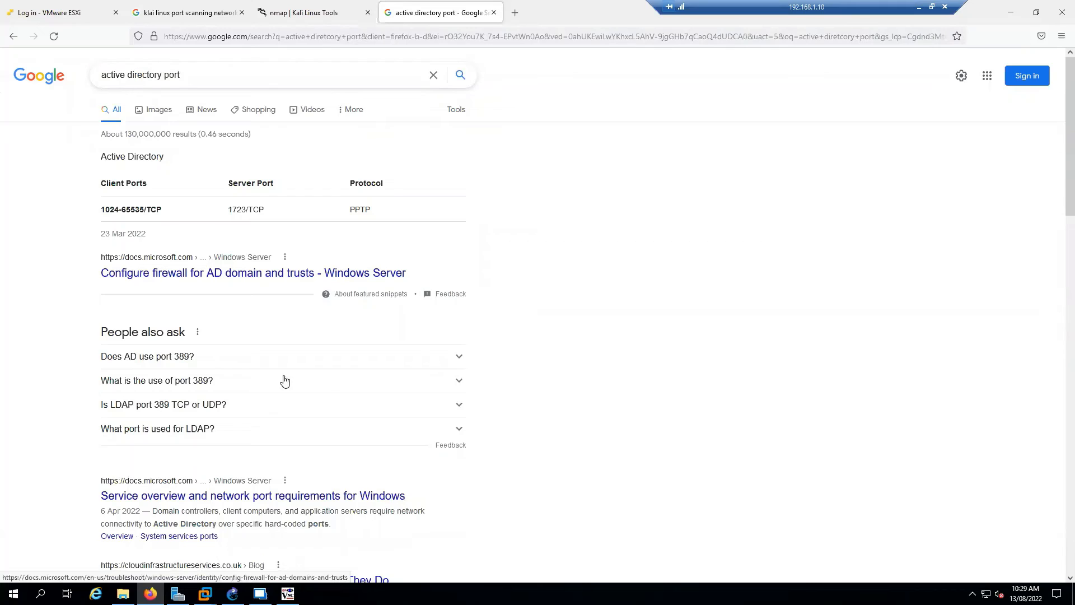
Step: Expand and read the related answers on whether AD uses port 389 and what port 389 is used for
click(291, 361)
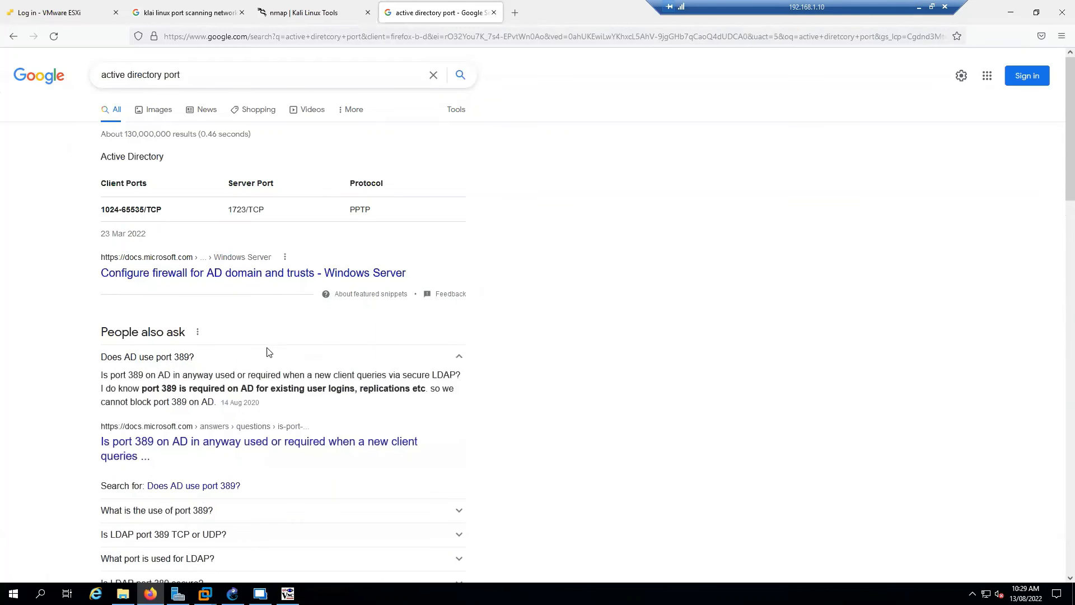
scroll(320, 377, down, 1)
scroll(321, 377, down, 1)
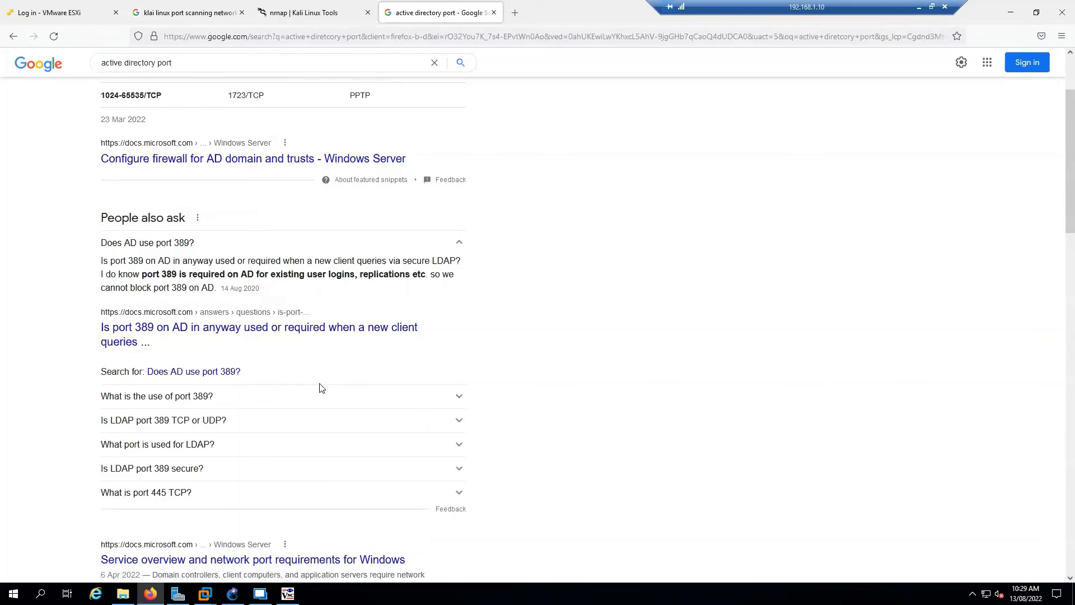
click(317, 398)
scroll(415, 444, down, 2)
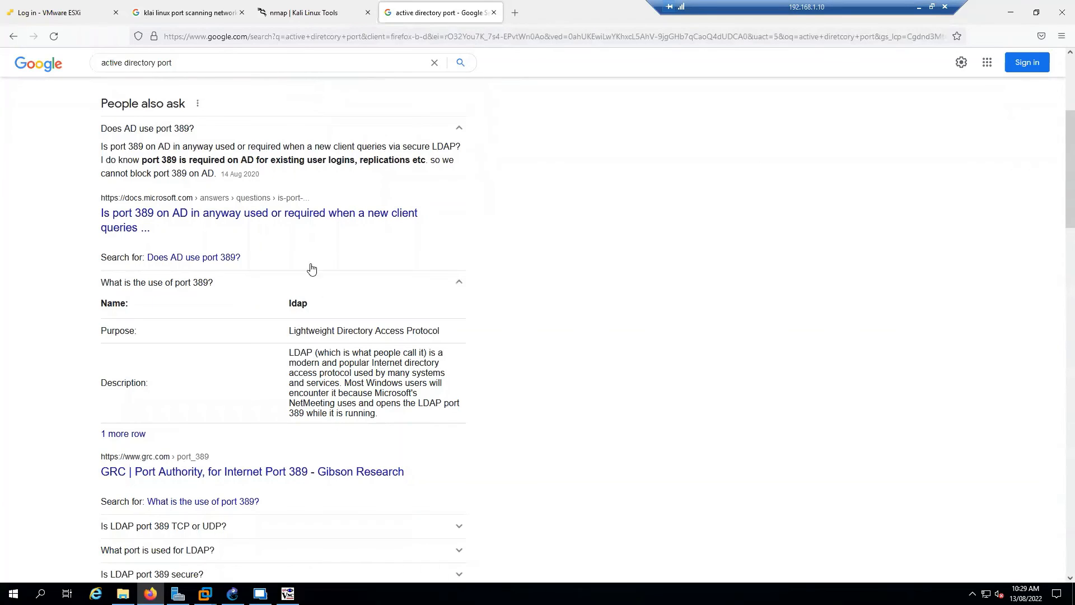
Step: Switch back to Stealthwatch and remove the space after the comma in both Base DN and Bind DN, making each "DC=sysable,DC=com"
click(260, 593)
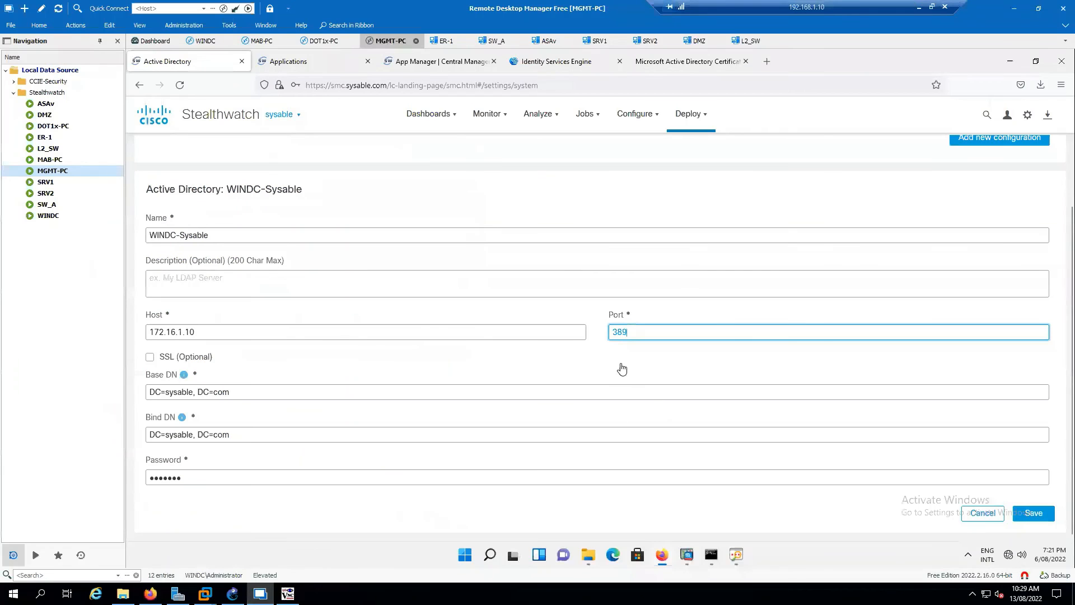
drag(238, 391, 160, 388)
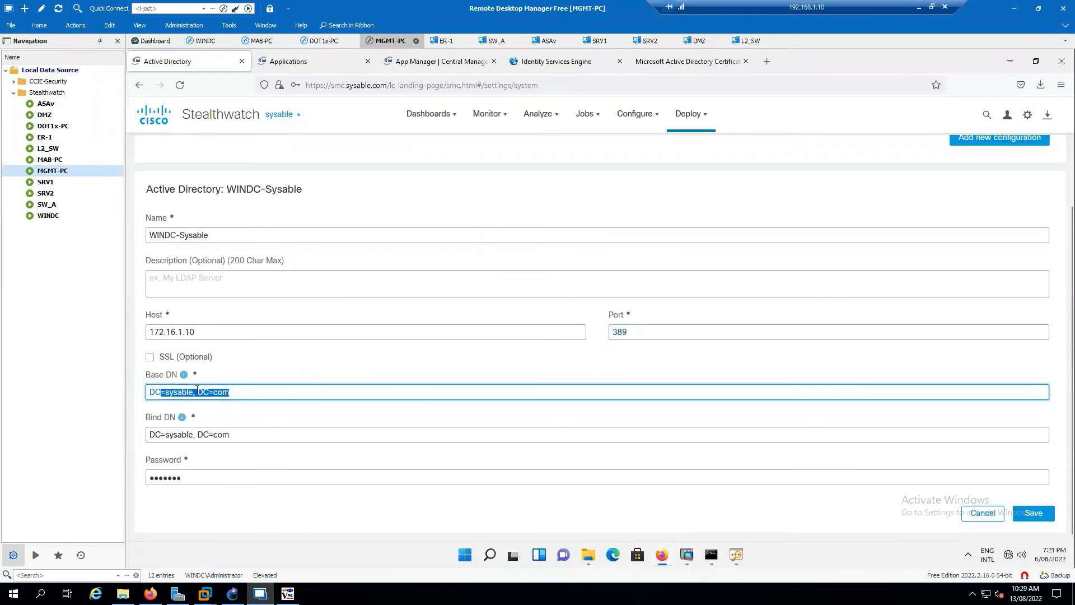
click(198, 389)
key(BackSpace)
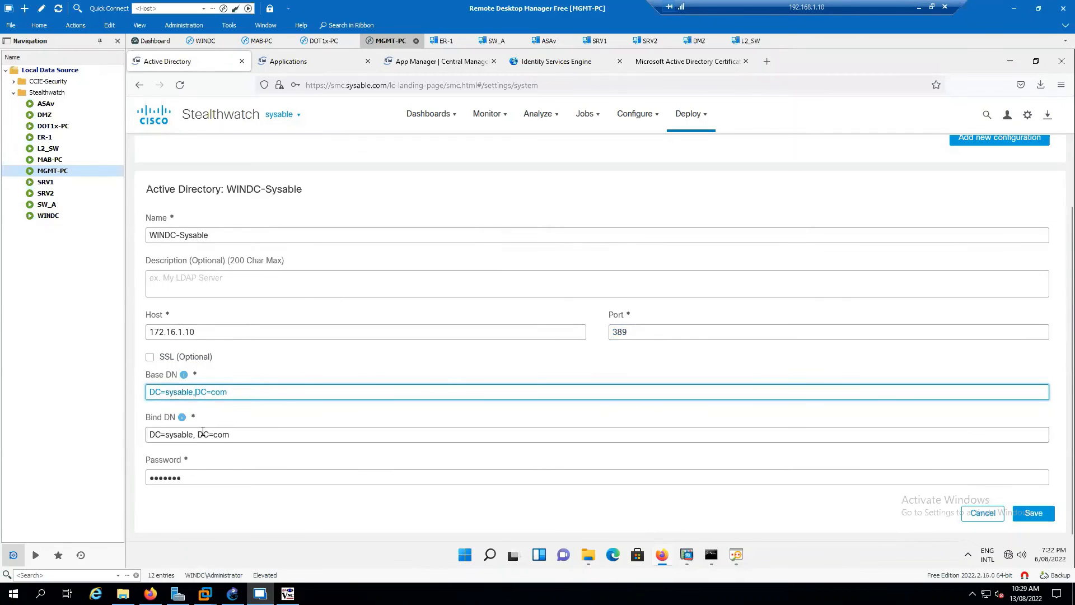
click(196, 434)
key(BackSpace)
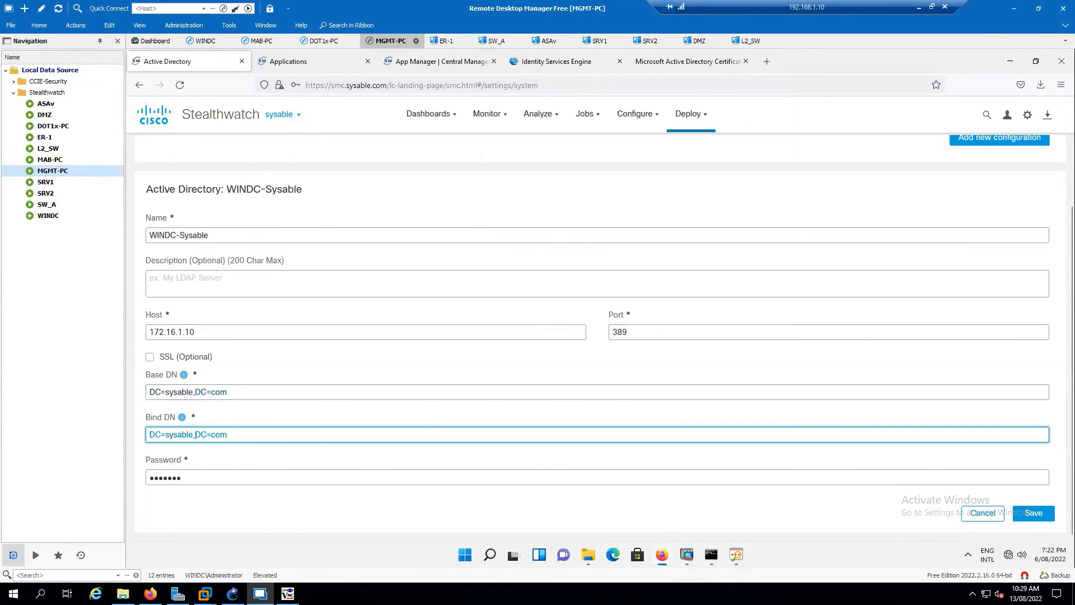
Step: Try to save the WINDC-Sysable configuration, dismiss the error dialog, and put the cursor in the empty Description field
click(1034, 513)
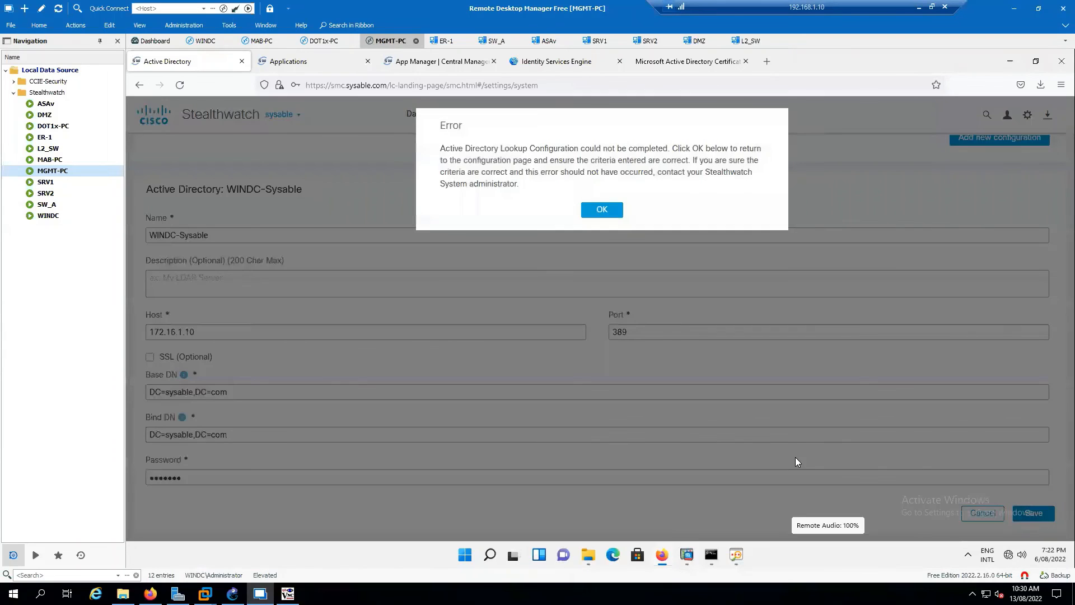
click(598, 209)
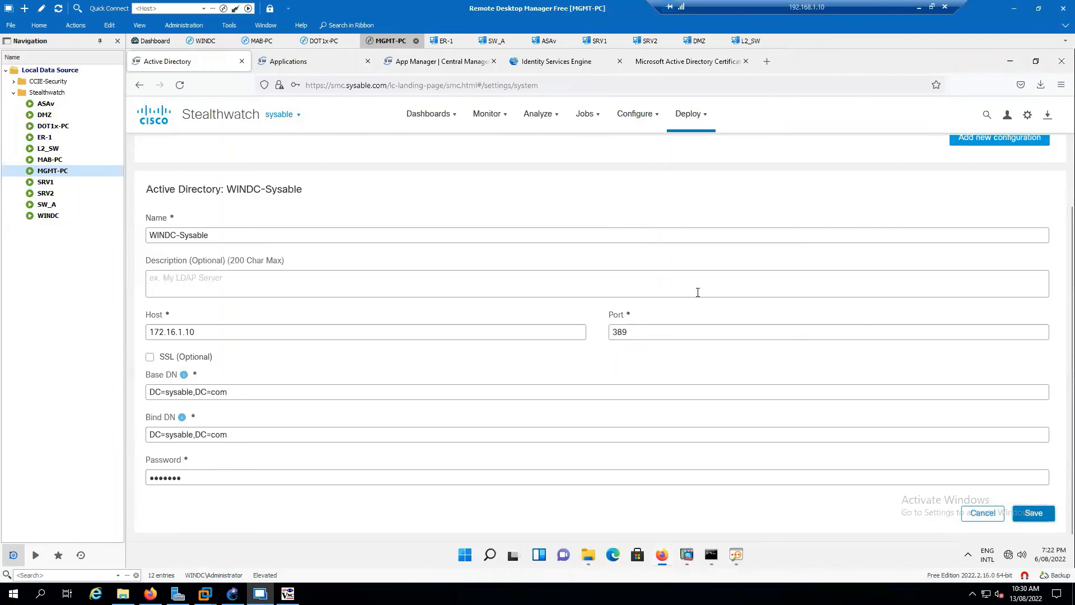
click(284, 286)
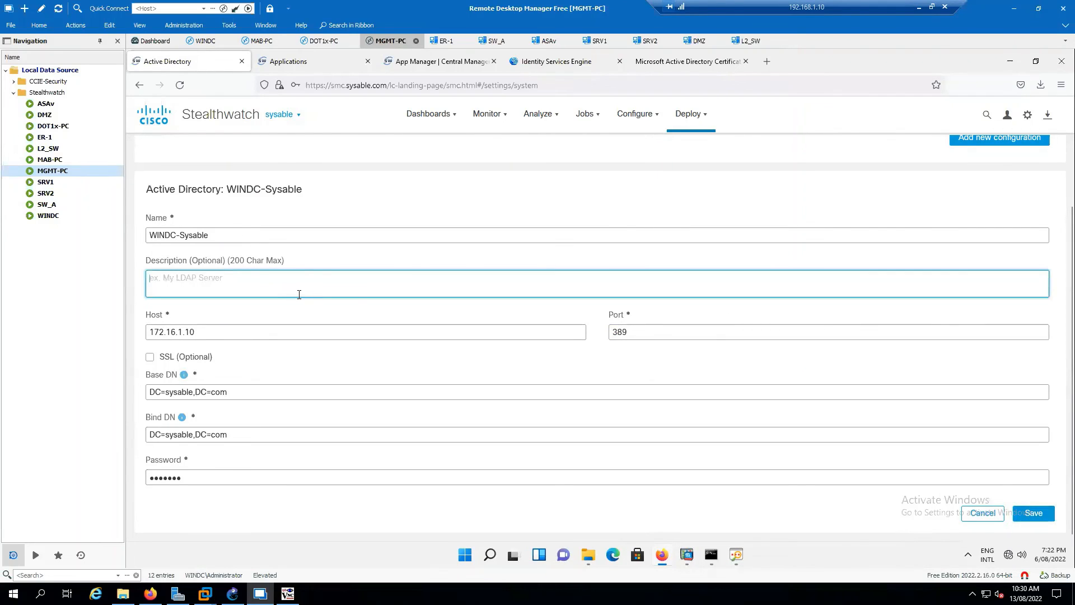